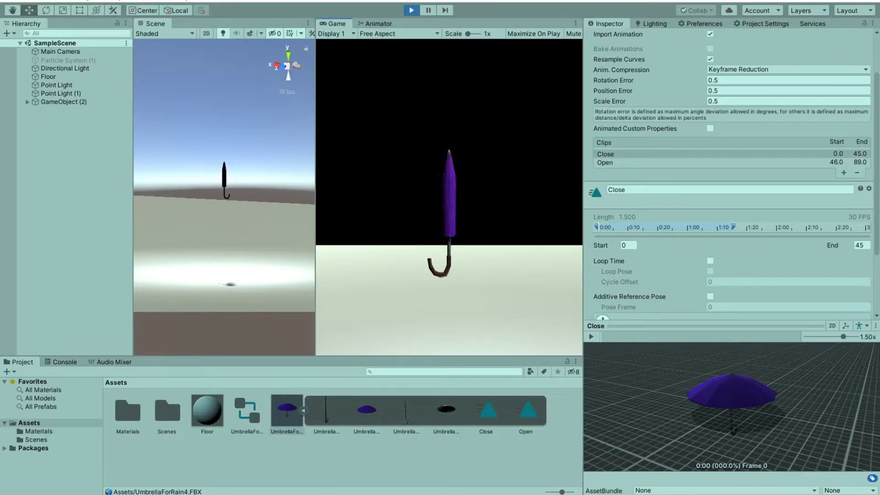
Step: Preview the umbrella's Close clip from a lower angle, and scrub its source animation in 3ds Max to frame 89
left_click_drag(742, 419, 644, 347)
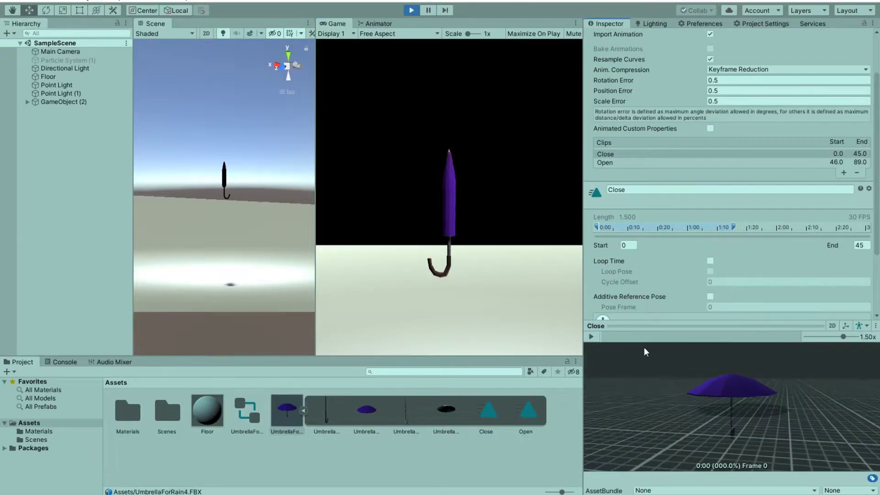
left_click(611, 337)
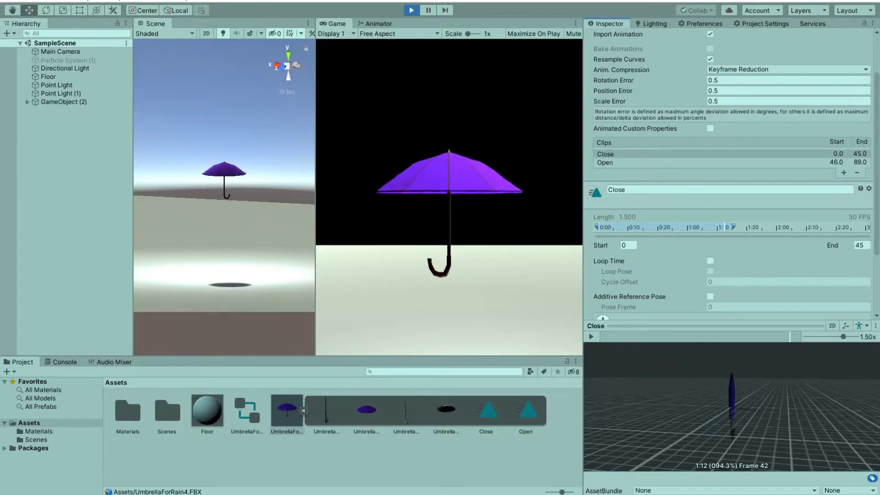
left_click(218, 466)
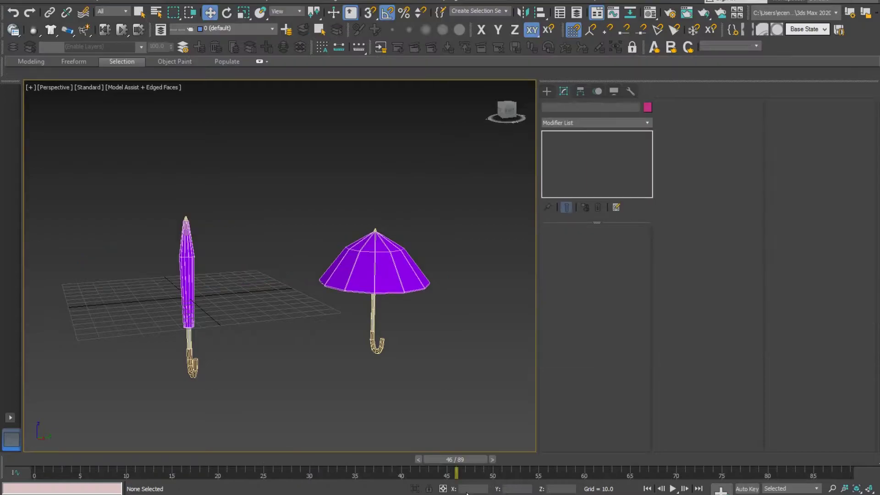
left_click_drag(486, 460, 850, 468)
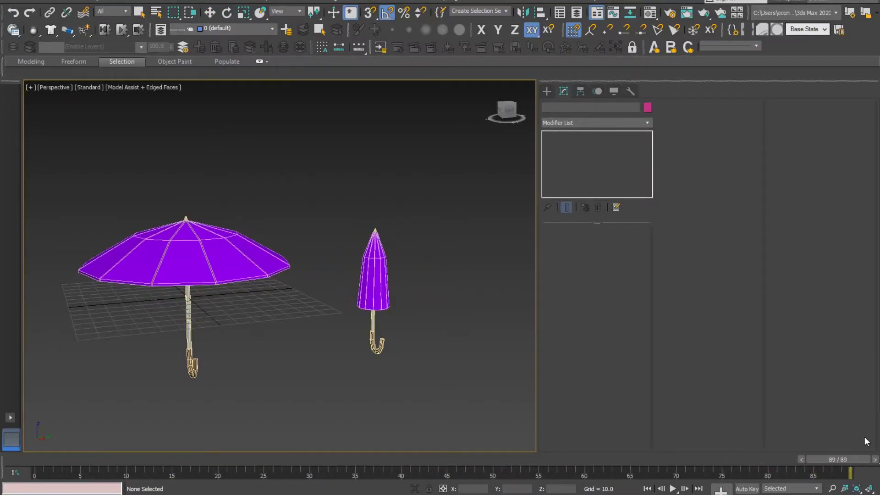
Step: Select the open umbrella's canopy and examine its Morpher modifier and the Editable Poly beneath it
key("w")
left_click(183, 270)
left_click(605, 137)
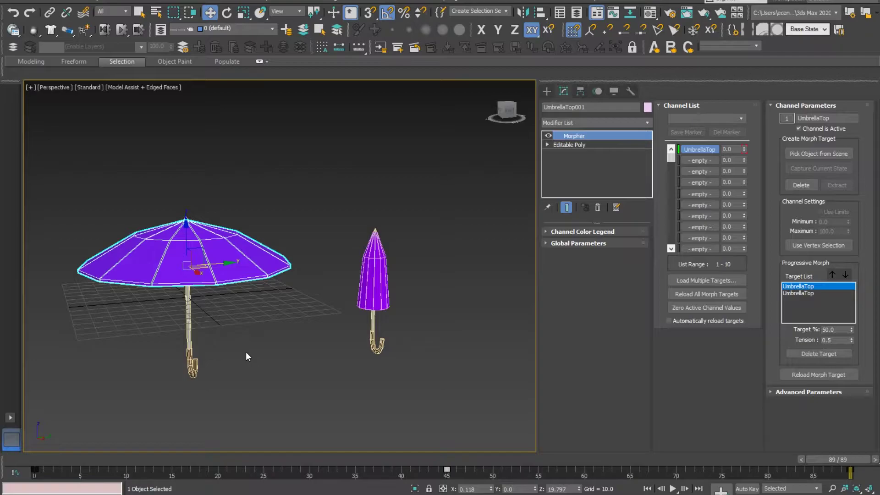
left_click(569, 145)
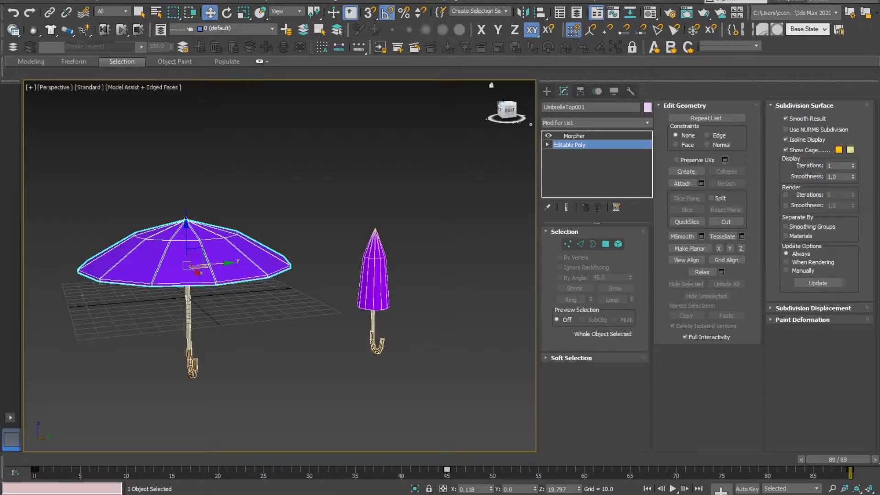
left_click(578, 136)
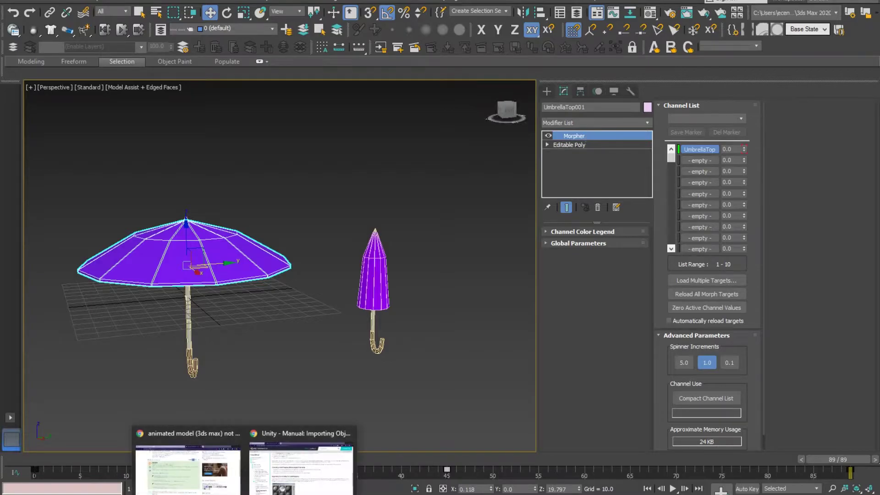
Step: Switch to the Unity Manual in Chrome and read the instructions for exporting morph targets (blend shapes) from Max
left_click(284, 470)
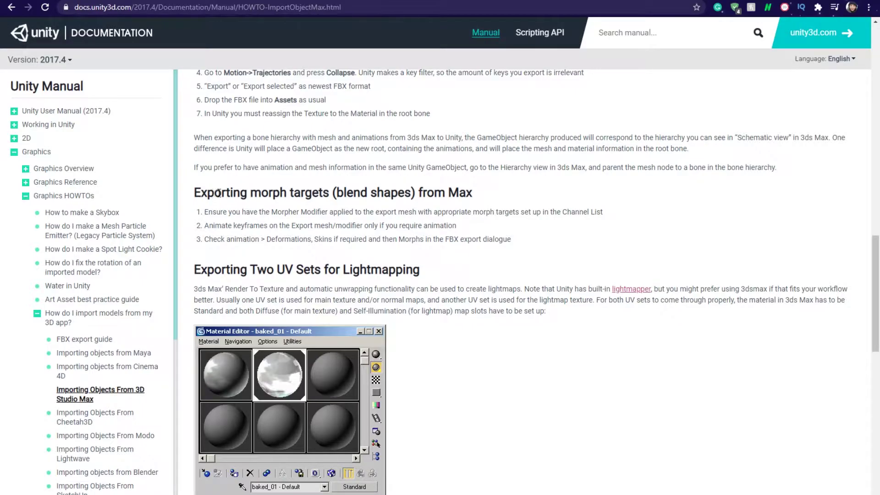
left_click_drag(215, 192, 552, 196)
left_click(521, 239)
left_click_drag(277, 214, 467, 215)
left_click(558, 223)
left_click_drag(434, 212, 628, 213)
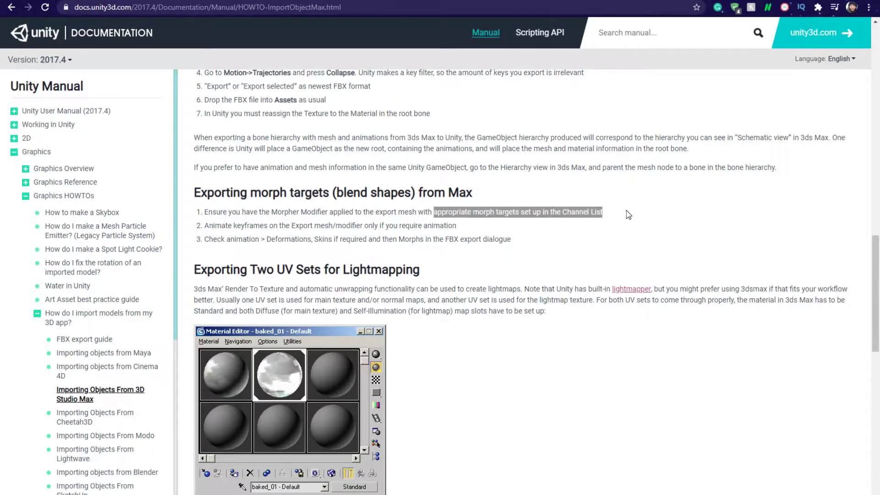
left_click(630, 251)
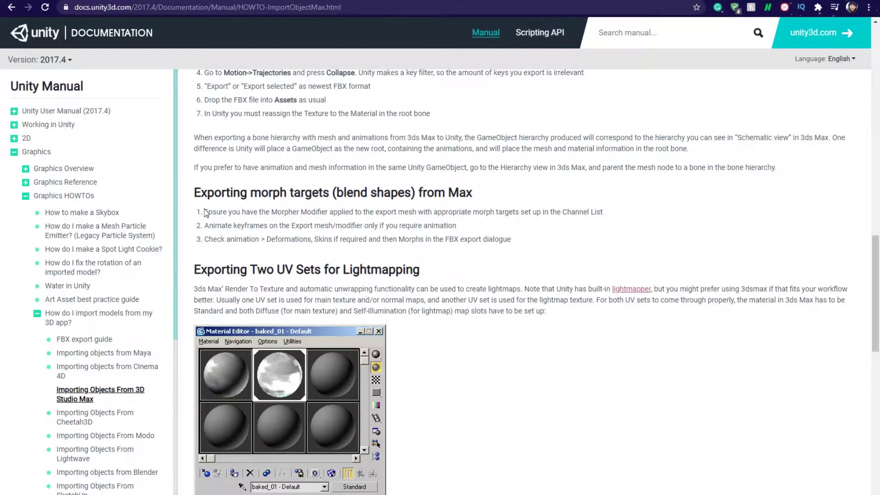
left_click_drag(205, 213, 498, 239)
left_click(509, 248)
Step: Skim the YouTube tutorial on creating and importing Morpher animations from 3ds Max, pausing around 2:11
key("ctrl+Tab")
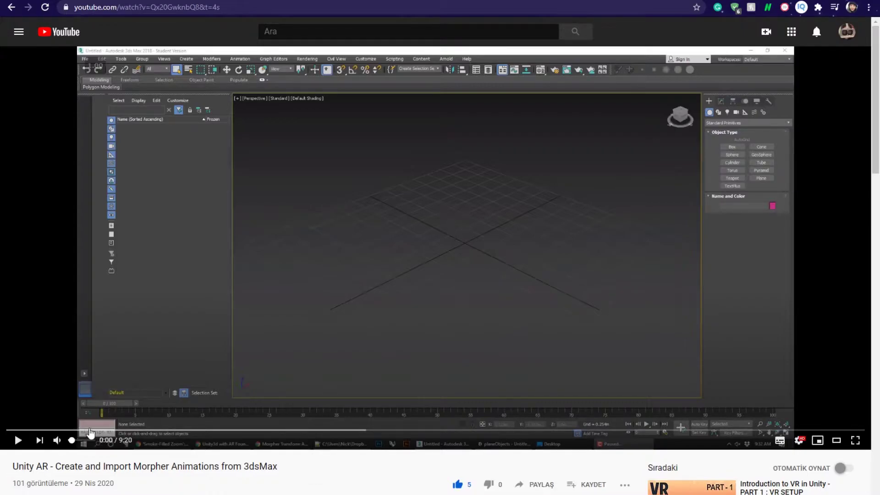
left_click(250, 430)
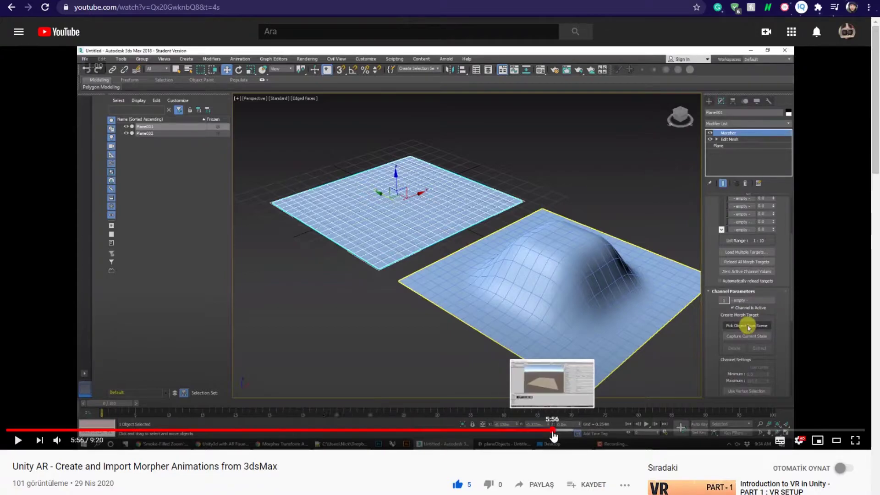
left_click(552, 430)
left_click_drag(673, 431, 203, 420)
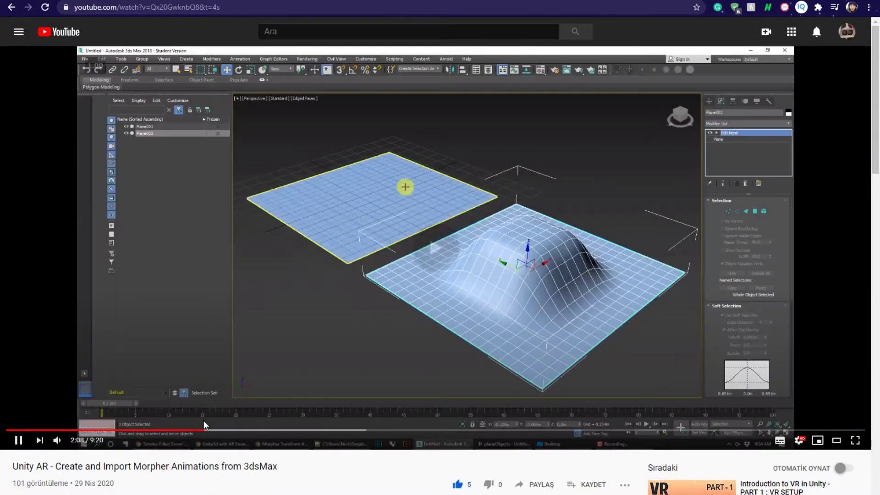
left_click(250, 330)
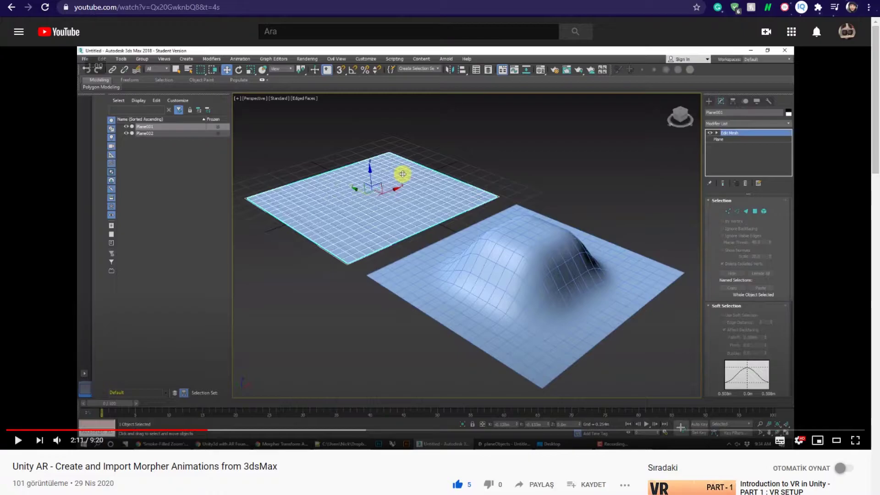
Step: Switch back to 3ds Max and scrub through the umbrella's morph animation from start to end
left_click(245, 471)
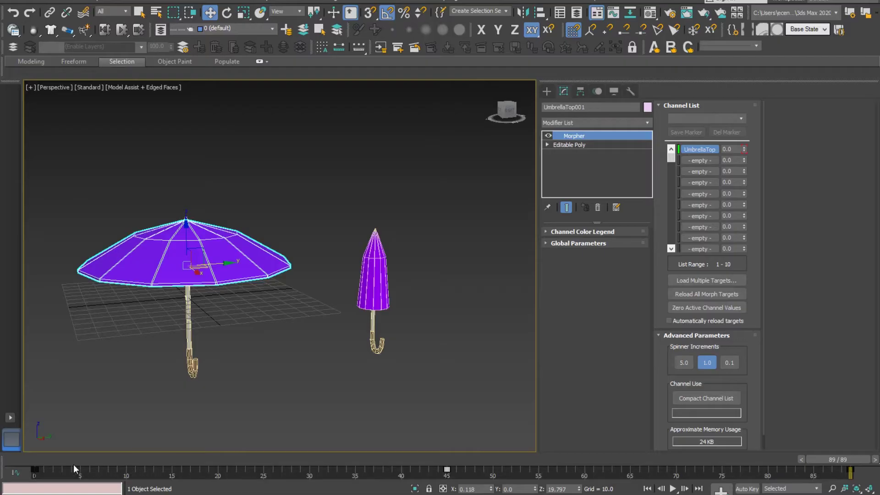
left_click_drag(73, 464, 832, 452)
key("w")
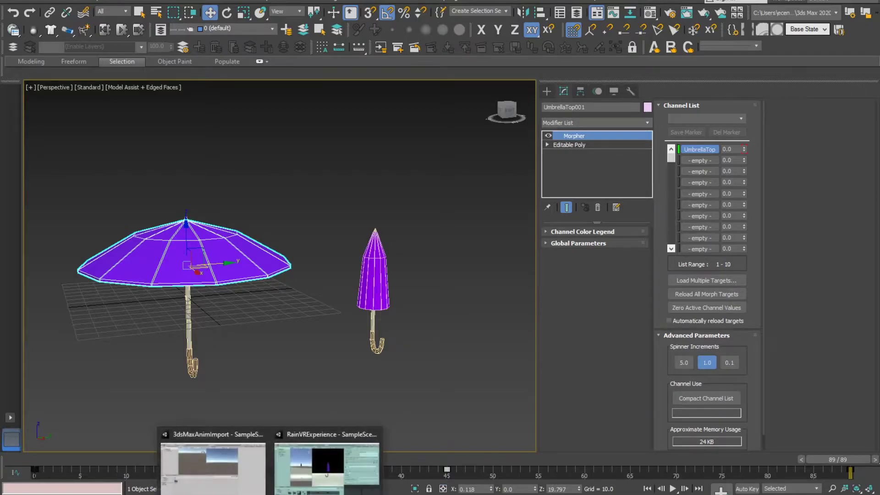
Step: Switch to the RainVRExperience project in Unity, set the Open animator state's speed to 14 and stop play mode
left_click(326, 467)
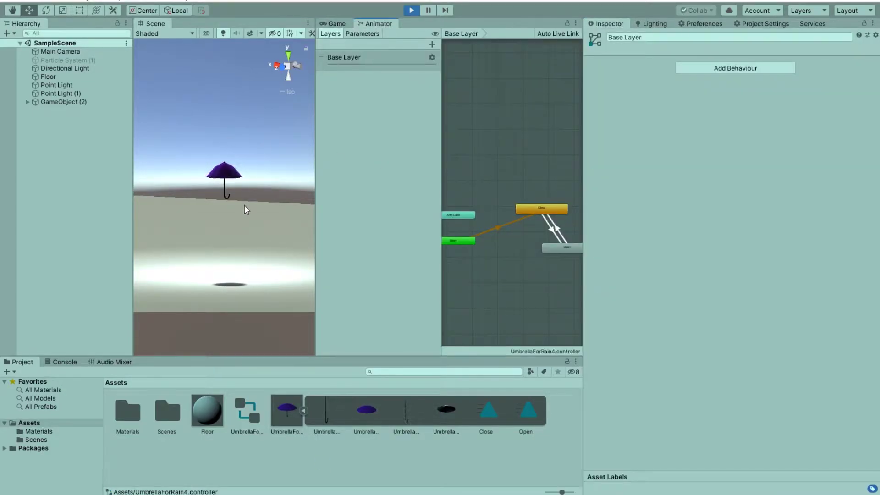
left_click(534, 208)
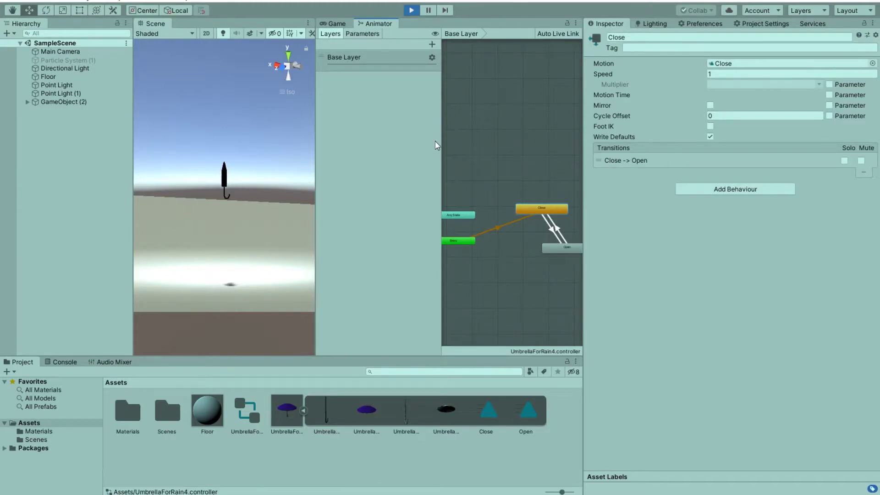
left_click(552, 247)
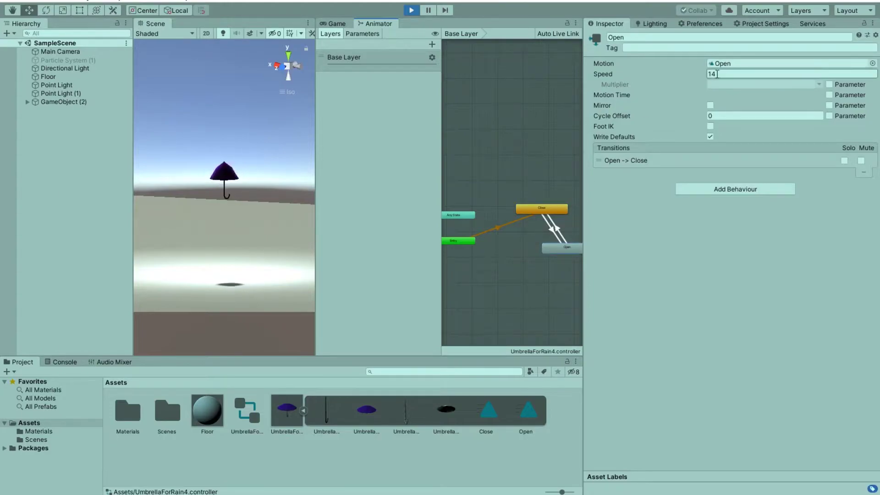
key("Return")
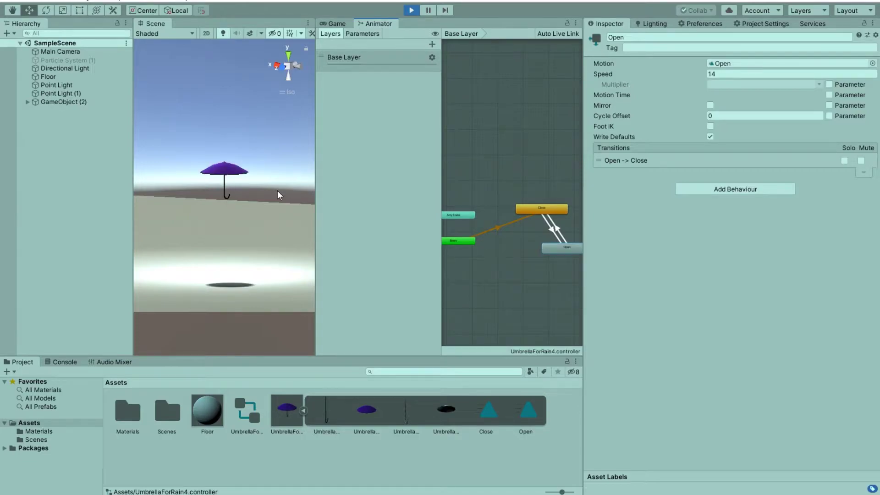
left_click(411, 10)
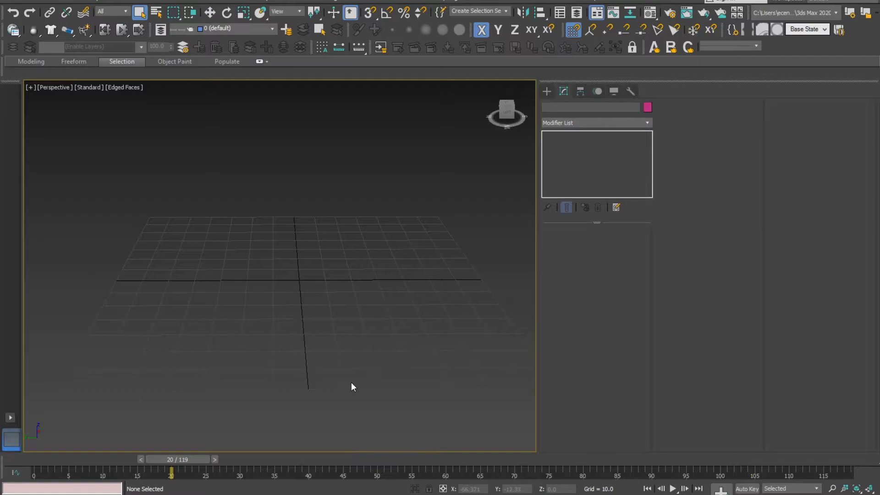
Step: Create a box at the grid centre in 3ds Max with length, width and height of 20
left_click(546, 91)
left_click(578, 154)
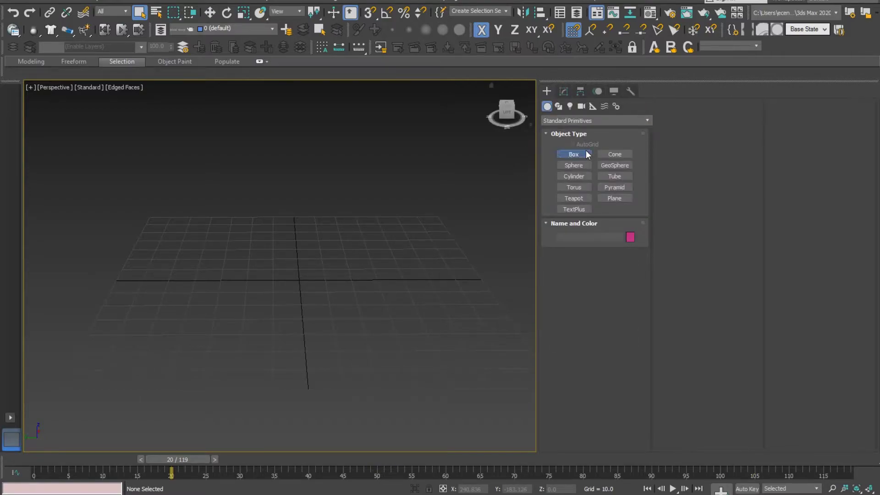
left_click_drag(252, 260, 359, 318)
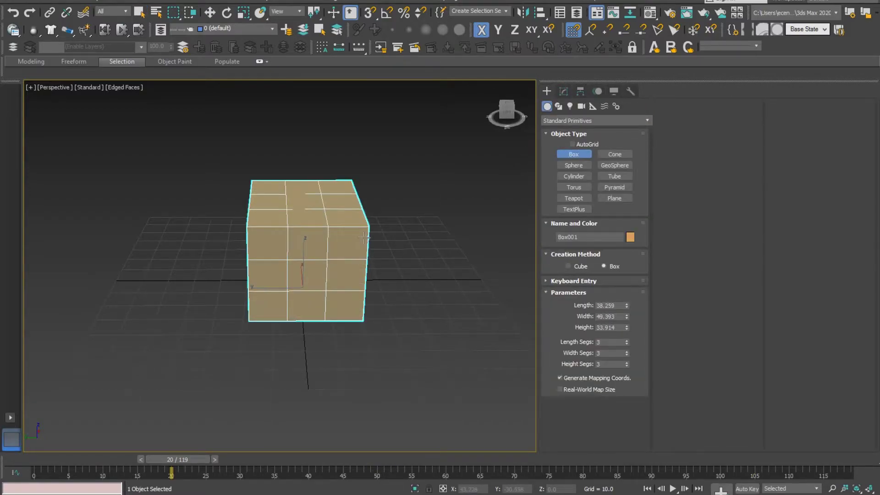
double_click(610, 305)
type("20")
key("Tab")
type("20")
key("Tab")
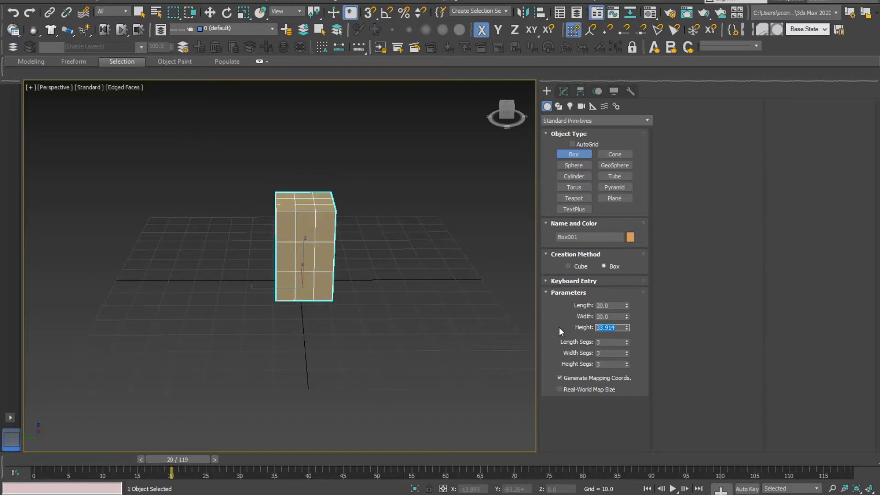
type("20")
left_click(433, 371)
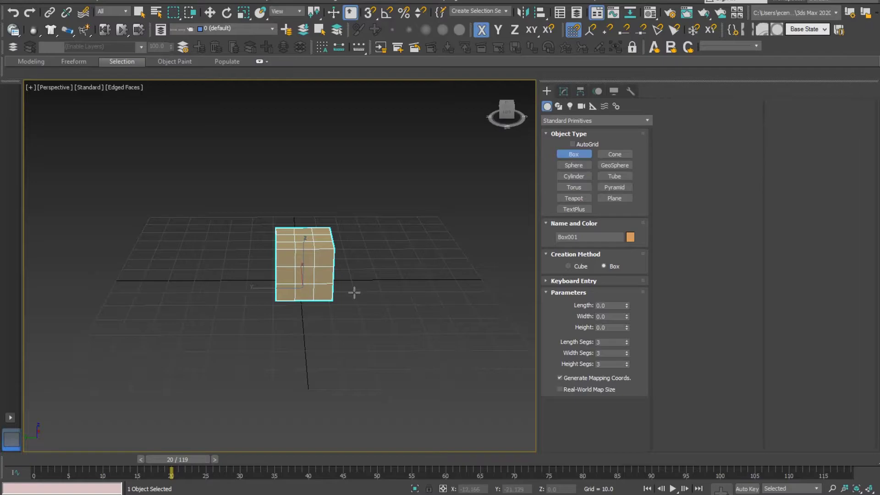
scroll(351, 296, "up", 5)
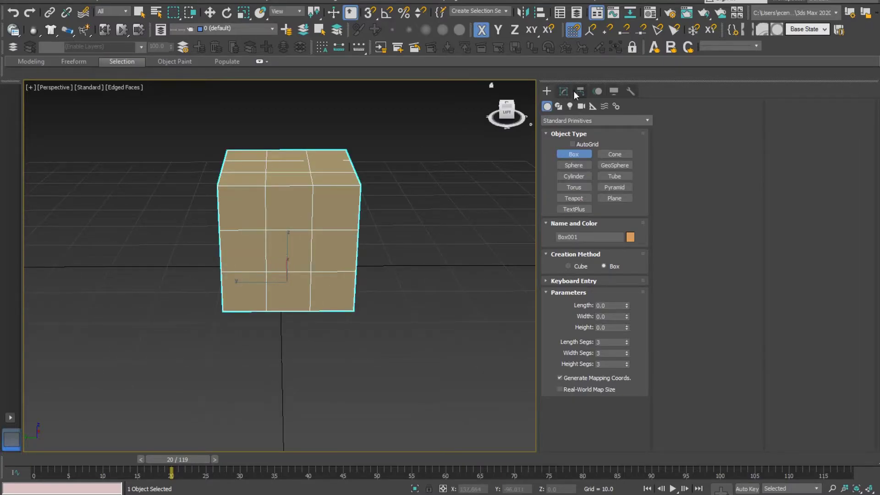
Step: Convert the box to an Editable Poly
left_click(564, 92)
right_click(296, 236)
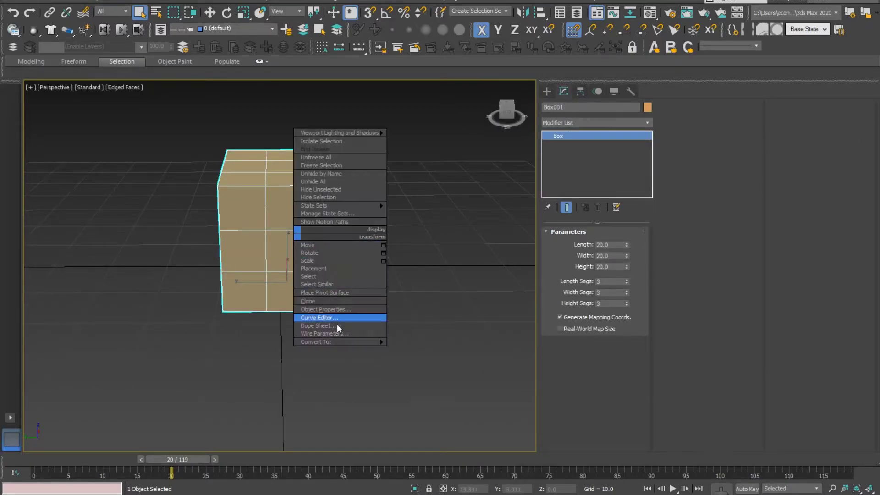
mouse_move(340, 339)
left_click(403, 351)
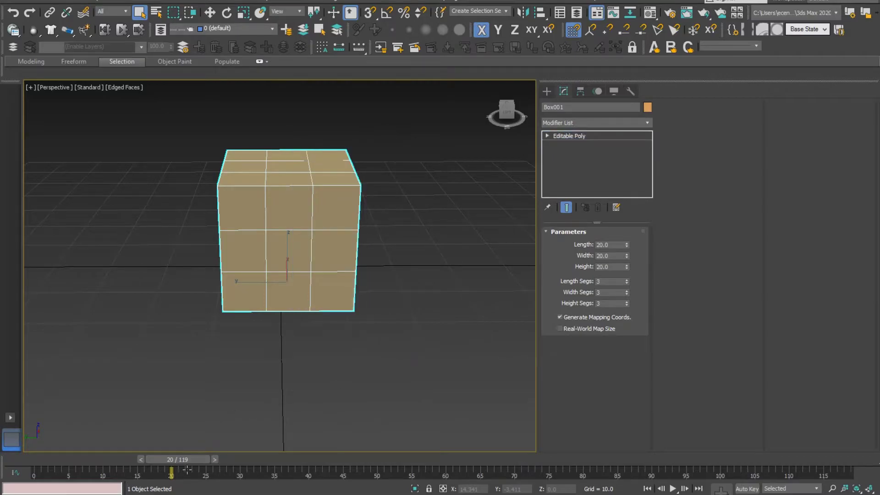
Step: Turn on Auto Key at frame 0 and advance the timeline to frame 20
left_click_drag(186, 461, 14, 448)
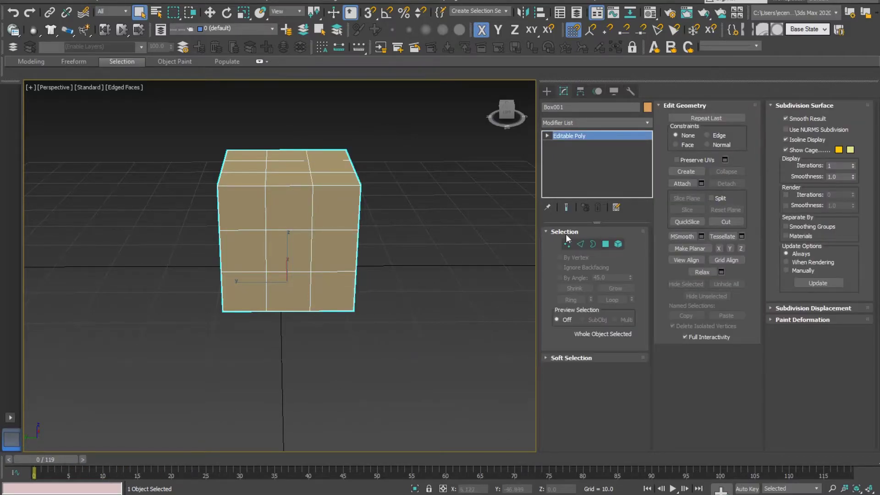
left_click(748, 489)
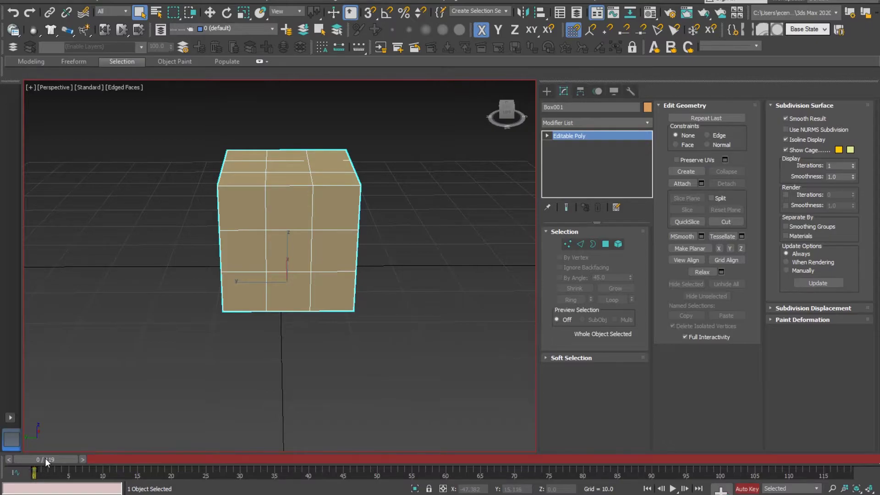
left_click_drag(45, 458, 177, 455)
key("q")
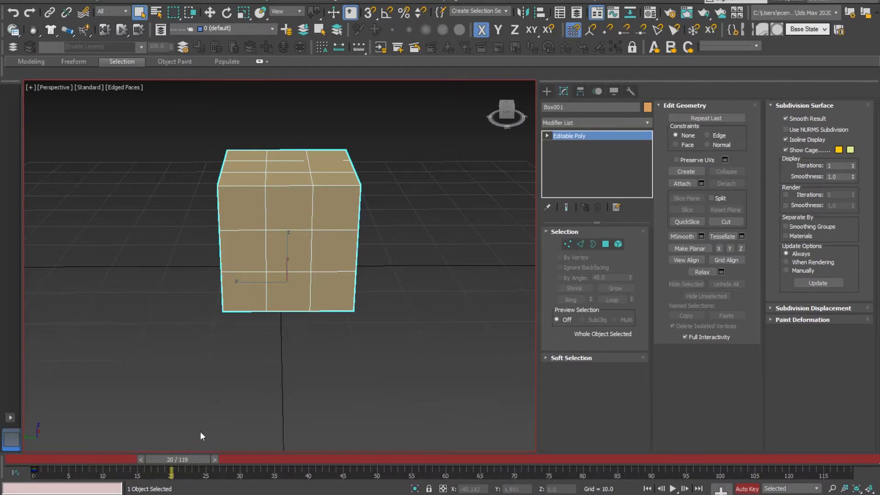
Step: At frame 20, raise the box's four top corner vertices and two diagonally placed inner top vertices to about Z 25.6
left_click(565, 245)
key("w")
middle_click_drag(334, 178, 446, 314, "alt")
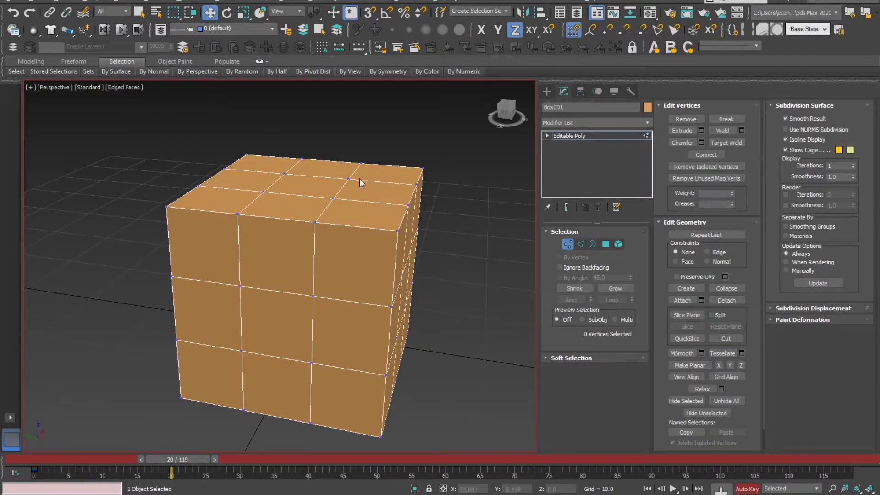
left_click(397, 231)
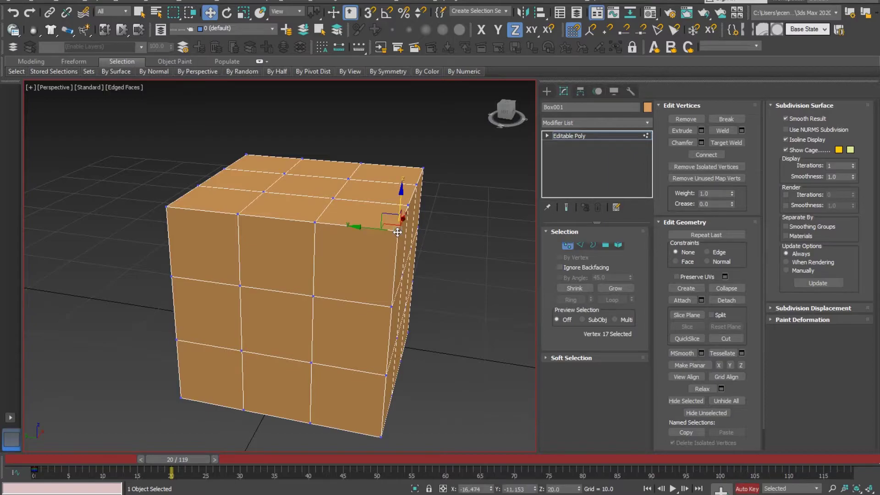
left_click(420, 168, "ctrl")
left_click(246, 155, "ctrl")
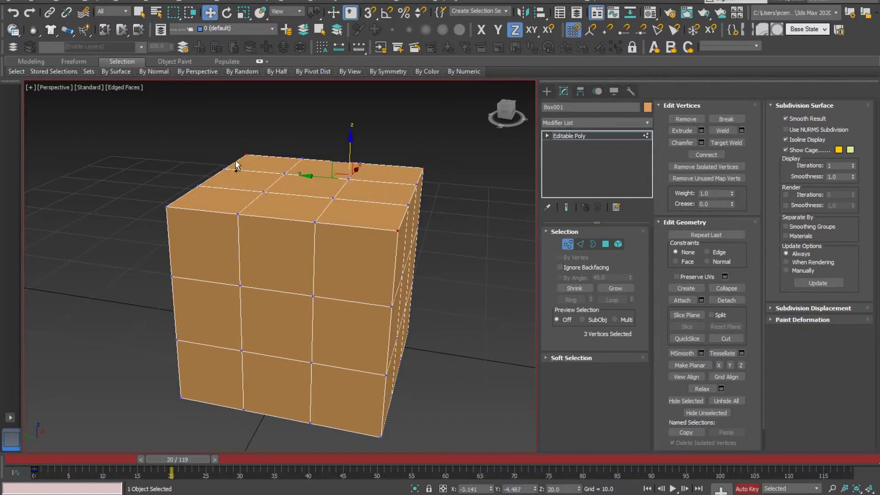
left_click(167, 207, "ctrl")
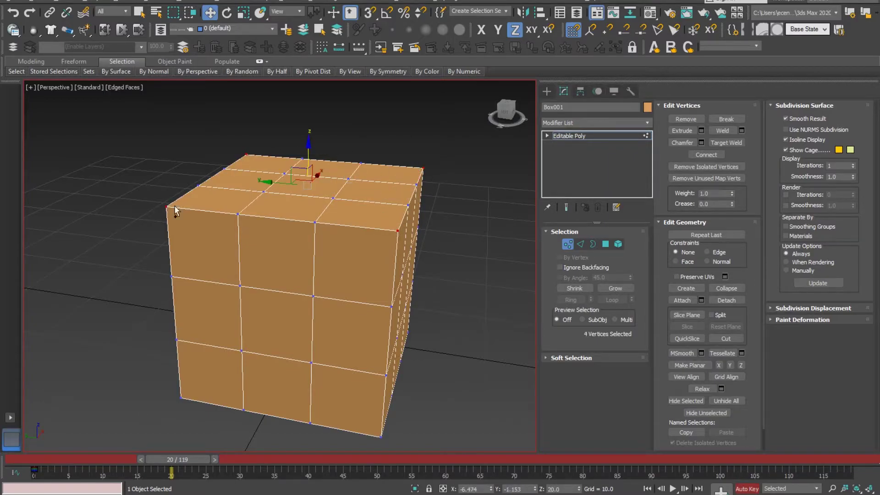
left_click(264, 192, "ctrl")
left_click(348, 178, "ctrl")
left_click_drag(308, 140, 308, 83)
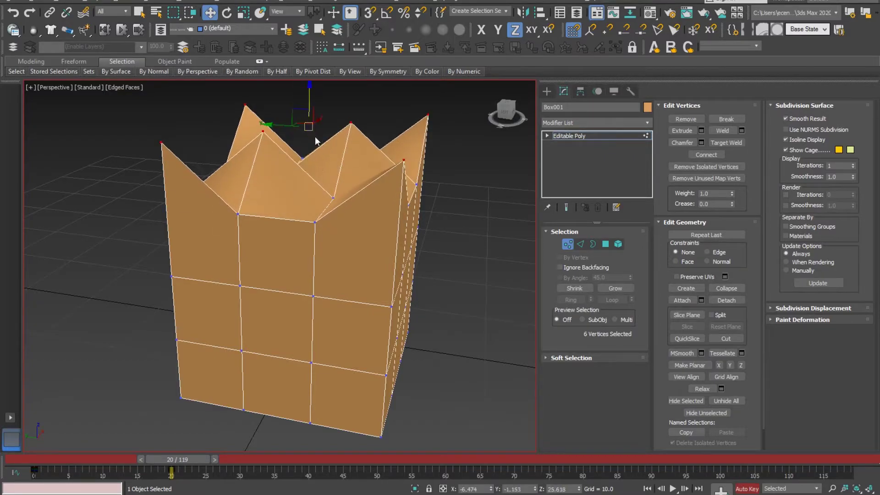
Step: Lift the six selected spike vertices further along Z to about 27.1
middle_click_drag(307, 177, 330, 183, "alt")
scroll(330, 190, "down", 6)
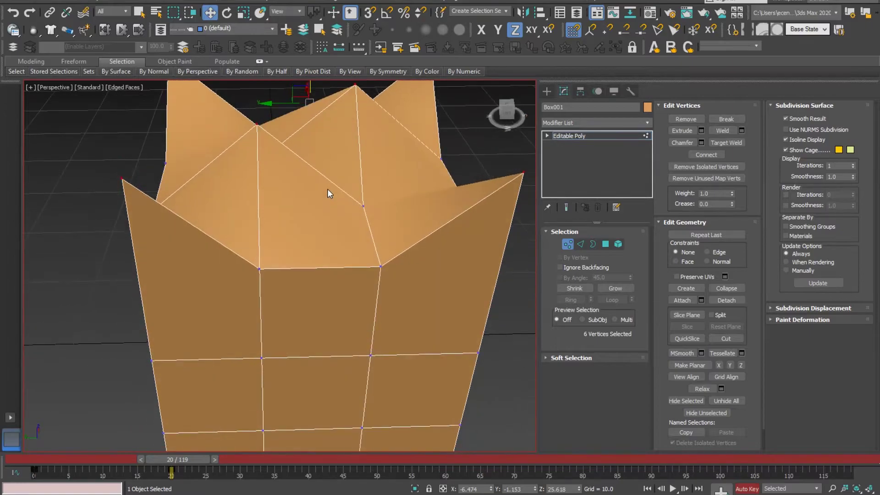
scroll(328, 190, "up", 6)
scroll(325, 190, "down", 3)
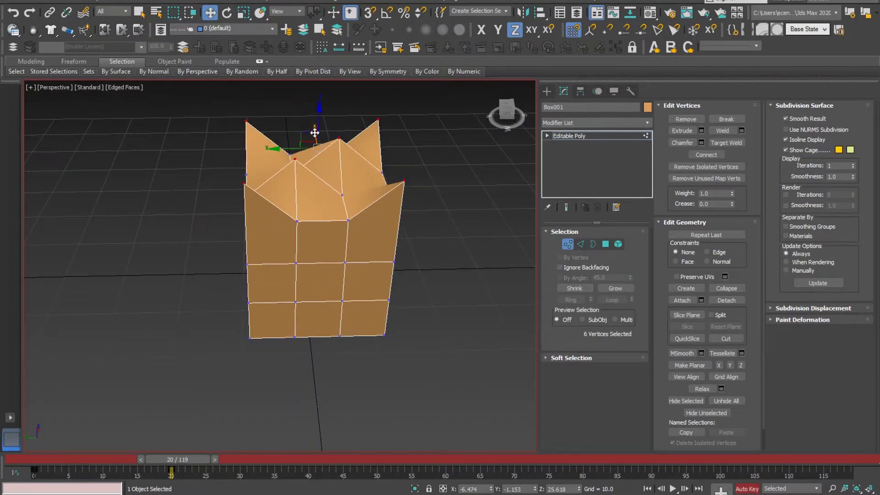
left_click_drag(321, 110, 322, 103)
middle_click_drag(354, 263, 341, 232, "alt")
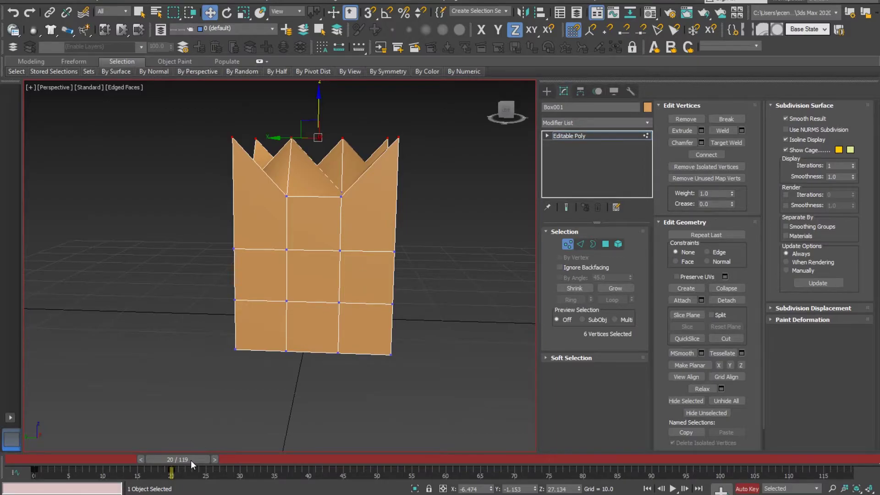
Step: Move the timeline to frame 40 and copy the frame 0 key there so the box returns to its flat-topped shape
left_click_drag(190, 460, 315, 457)
key("w")
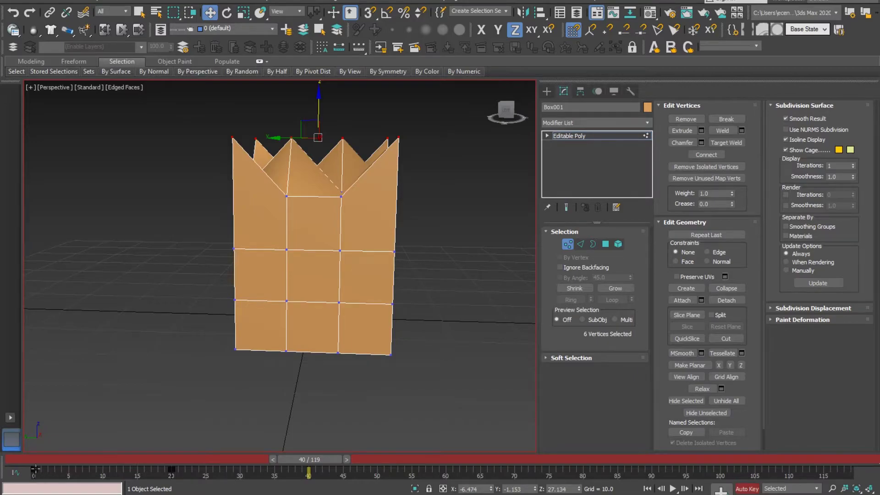
left_click_drag(35, 469, 308, 460, "shift")
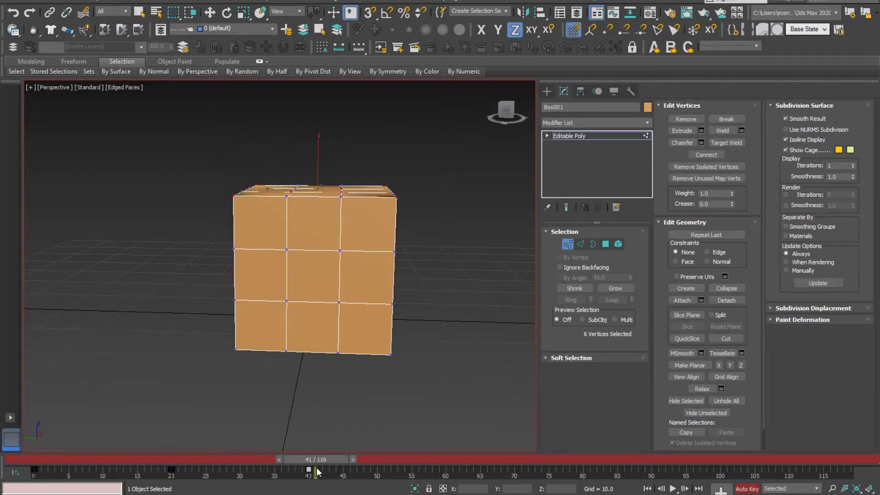
key("w")
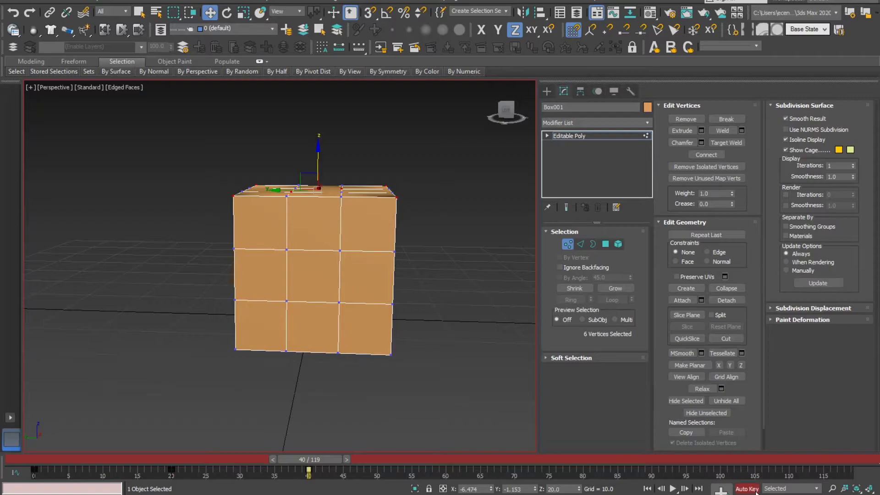
Step: Turn off Auto Key and set the animation's end time to frame 40
left_click(755, 492)
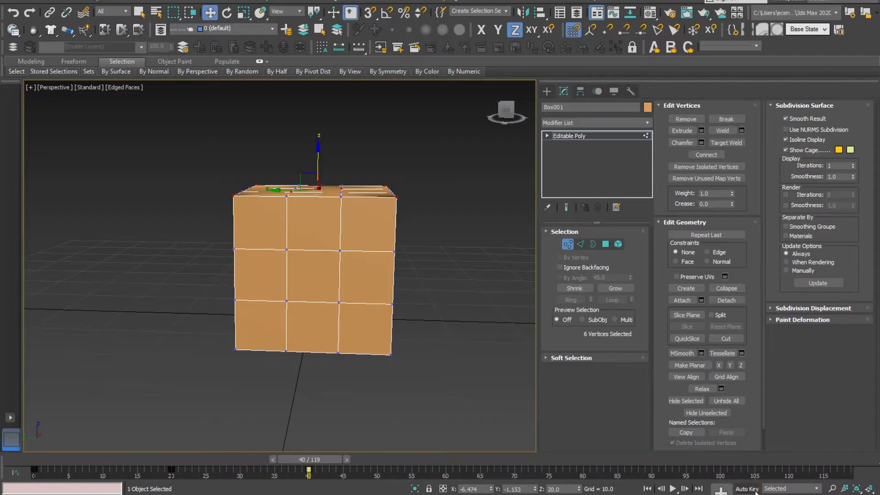
right_click(673, 488)
double_click(397, 280)
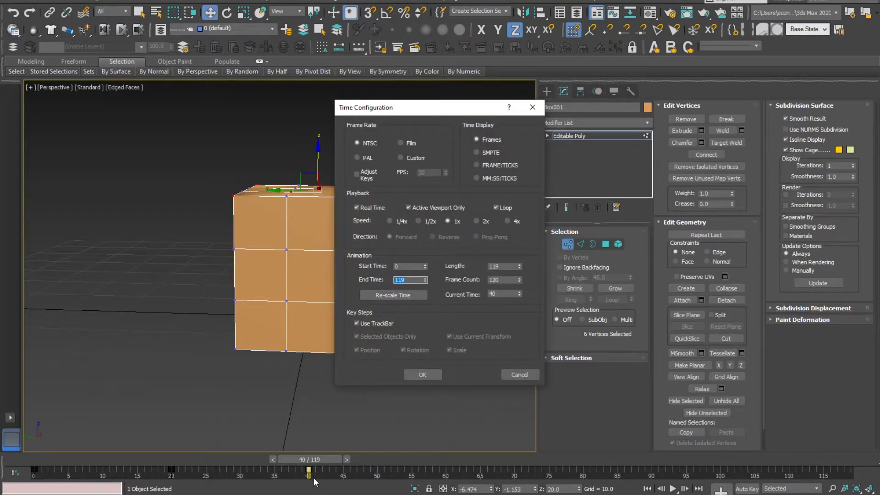
type("40")
left_click(422, 374)
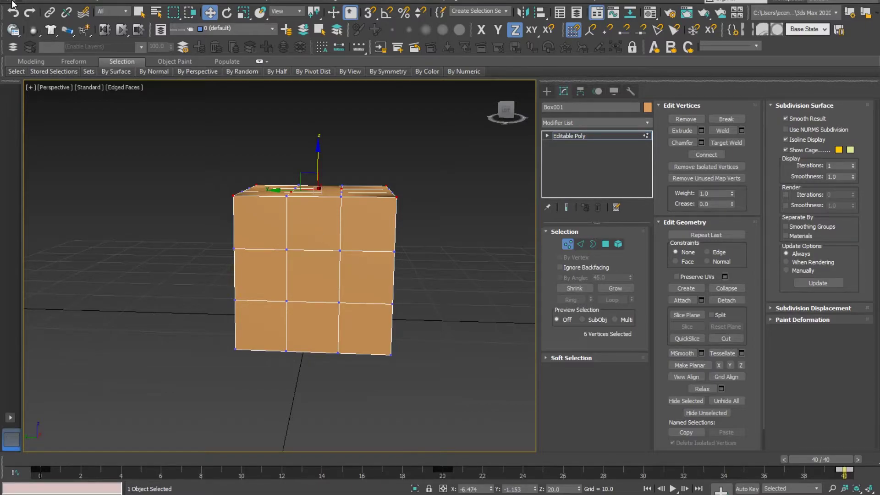
Step: Start exporting the scene as an Autodesk FBX file into the export folder and name the file
left_click(13, 4)
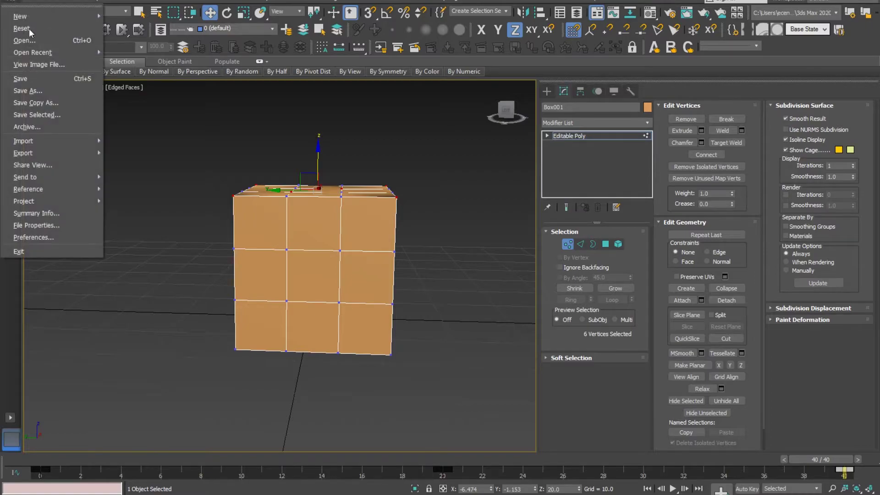
mouse_move(66, 147)
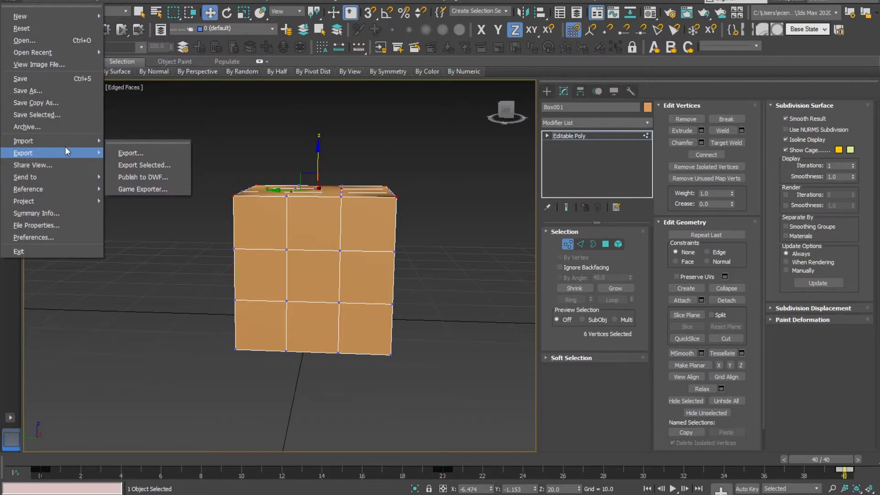
left_click(128, 153)
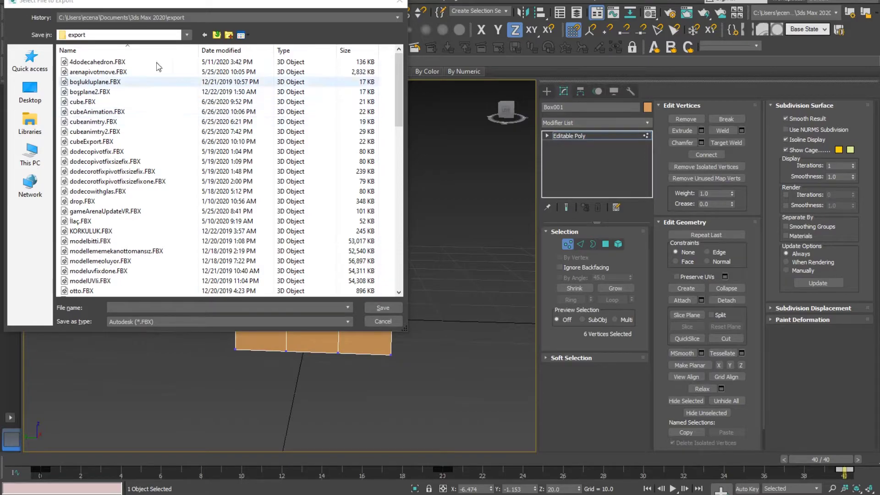
type("cubeExport2")
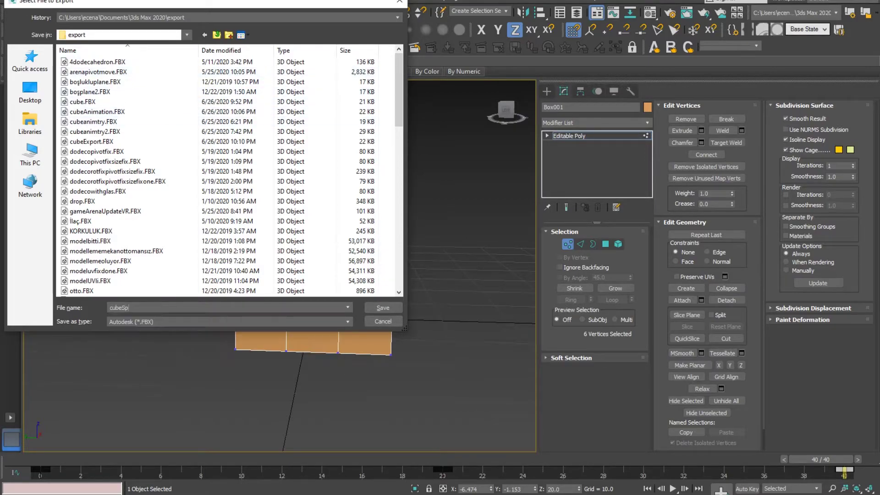
key("Return")
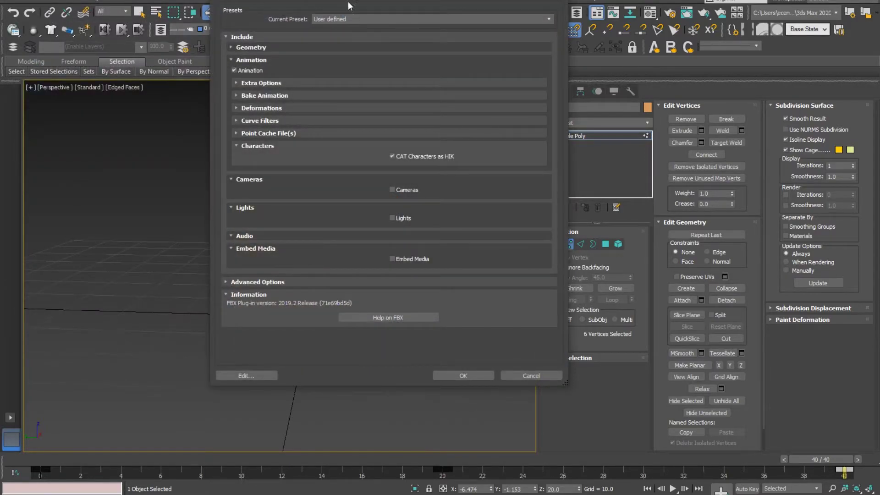
Step: Export the FBX based on the Autodesk Media & Entertainment preset, with animation included and cameras and lights excluded
left_click(279, 40)
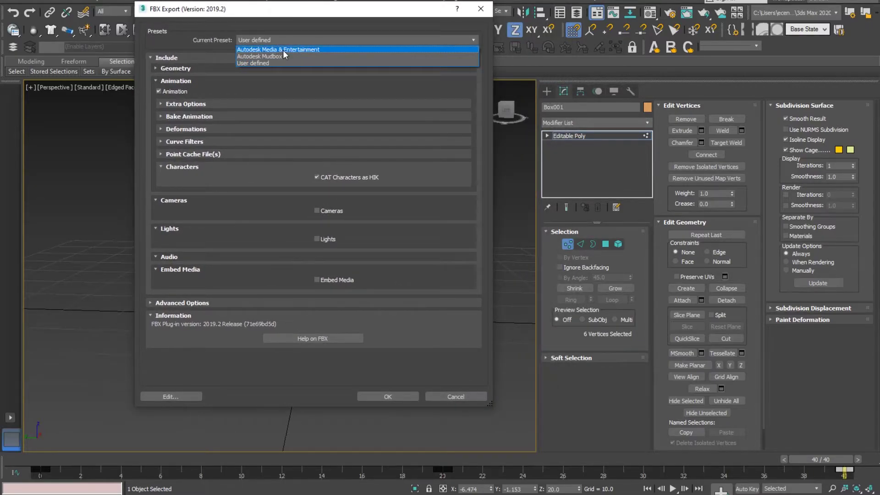
left_click(282, 51)
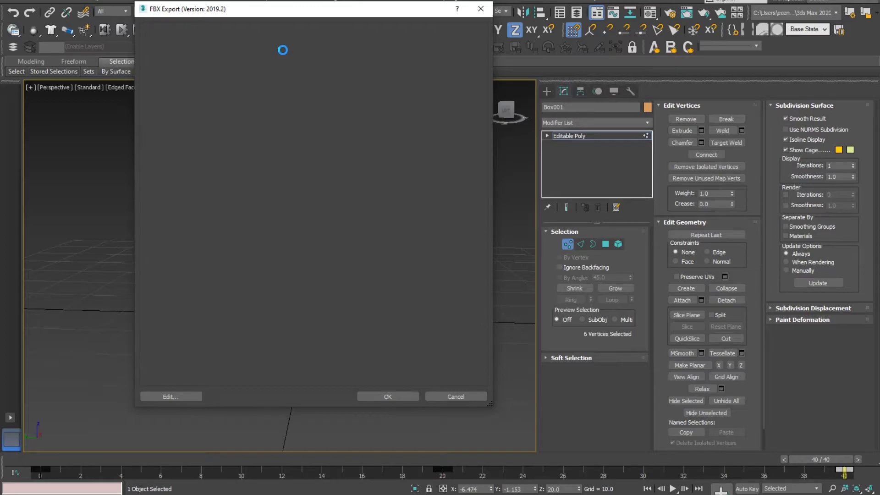
left_click(193, 93)
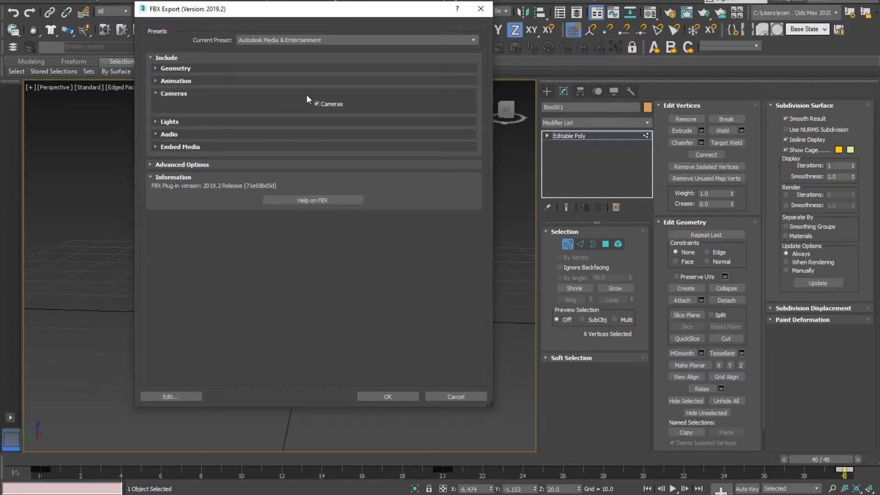
left_click(321, 103)
left_click(169, 122)
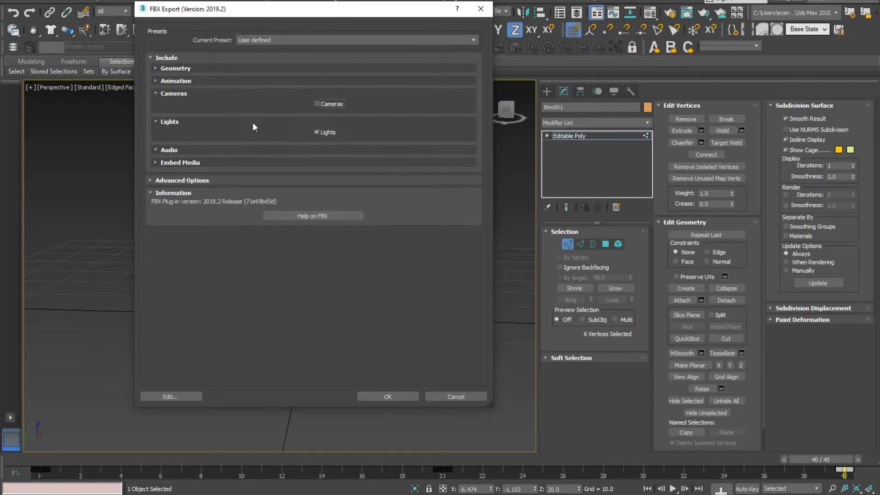
left_click(184, 81)
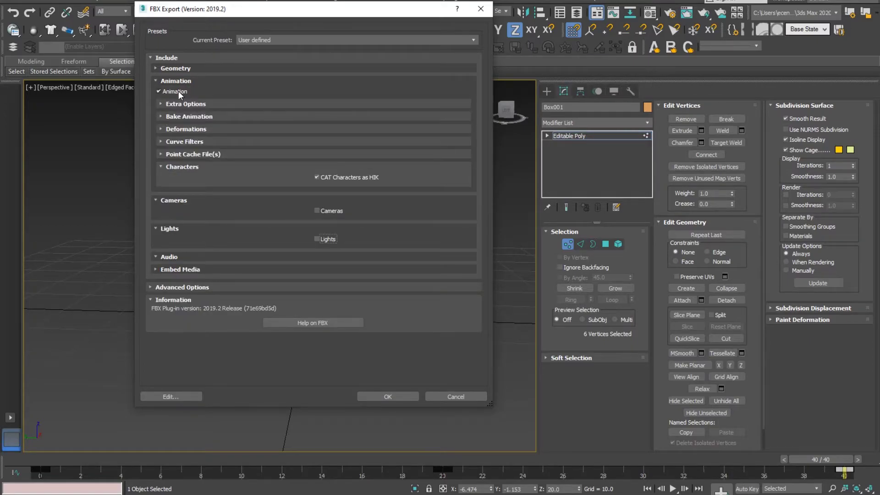
left_click(397, 397)
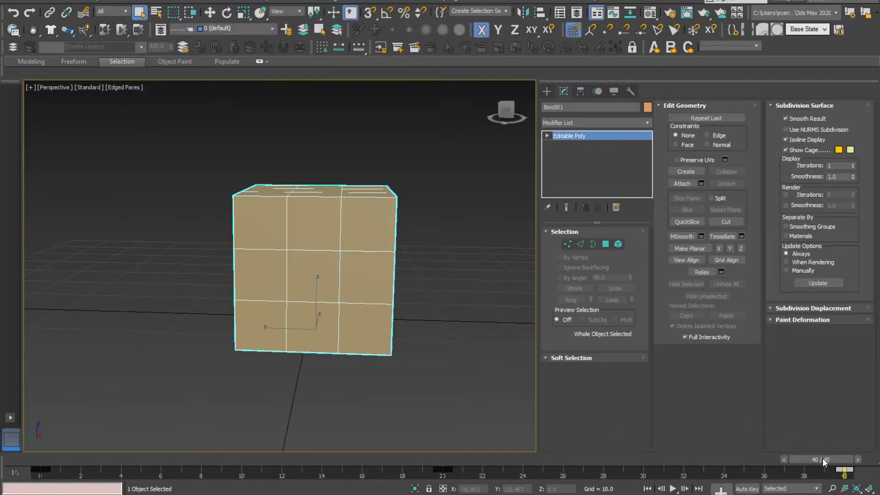
Step: Return the timeline to frame 0 and export the scene to FBX again with the same animation options
left_click_drag(822, 458, 46, 459)
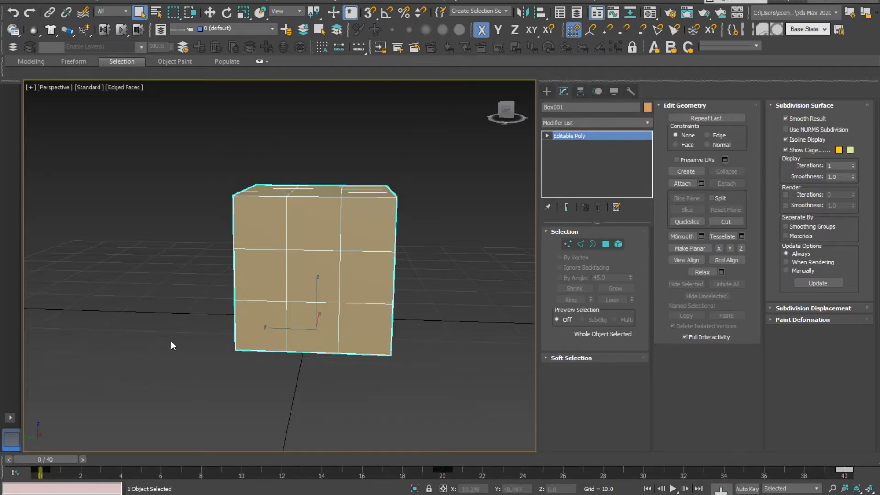
left_click(845, 461)
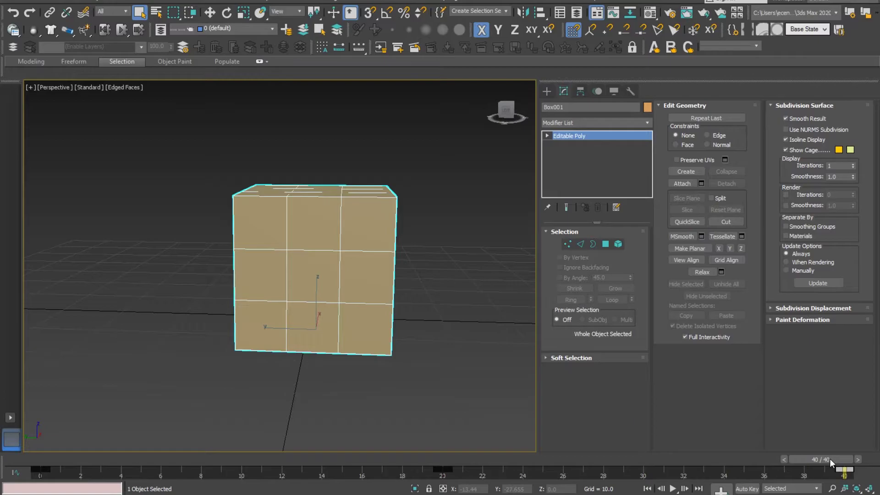
left_click_drag(829, 458, 46, 459)
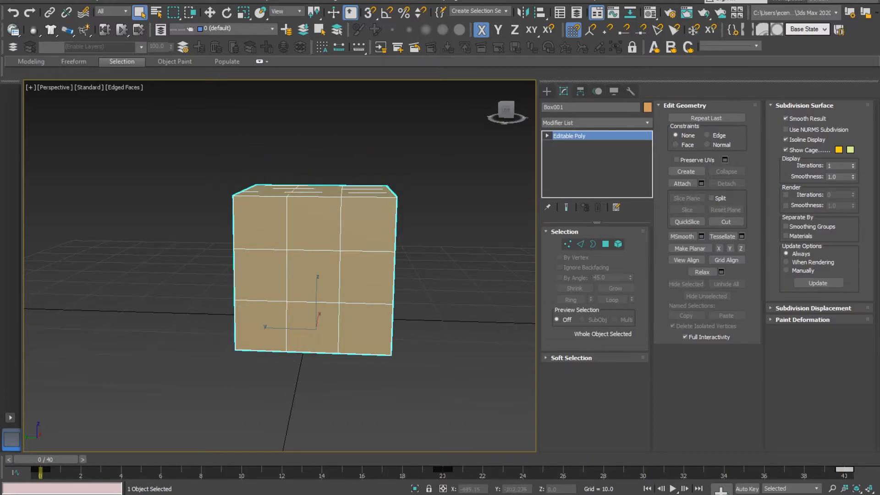
left_click(10, 2)
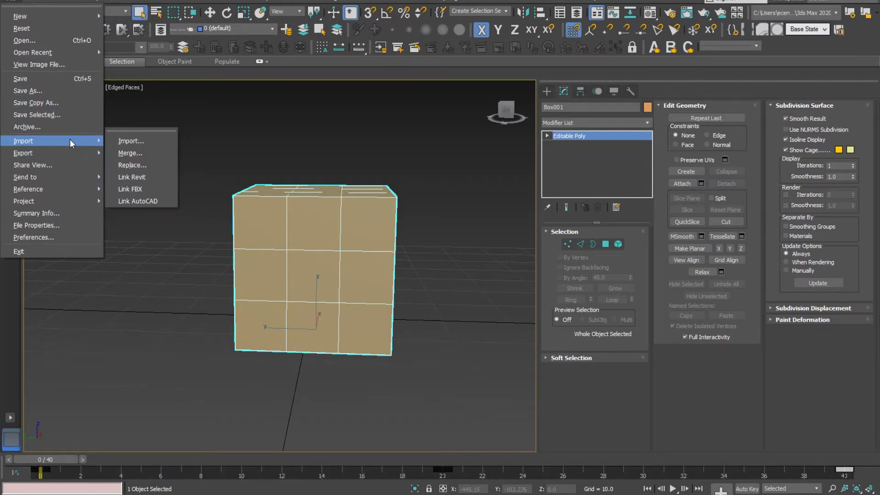
mouse_move(73, 152)
left_click(127, 148)
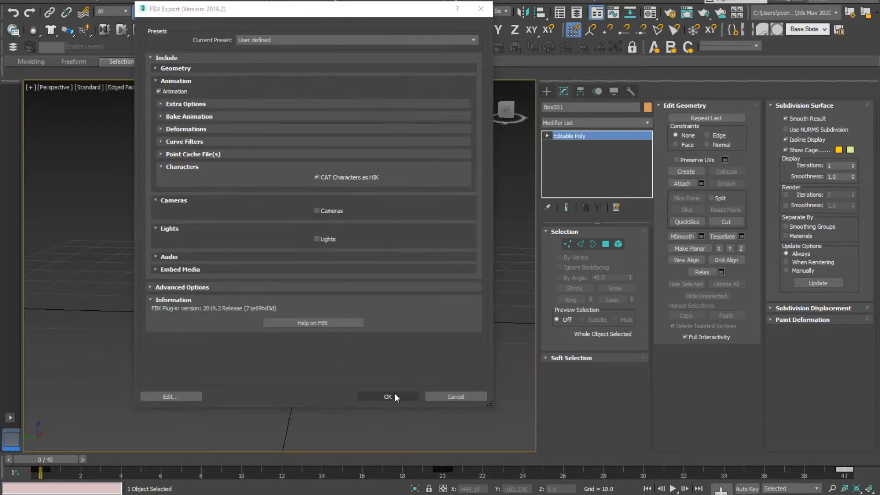
left_click(395, 393)
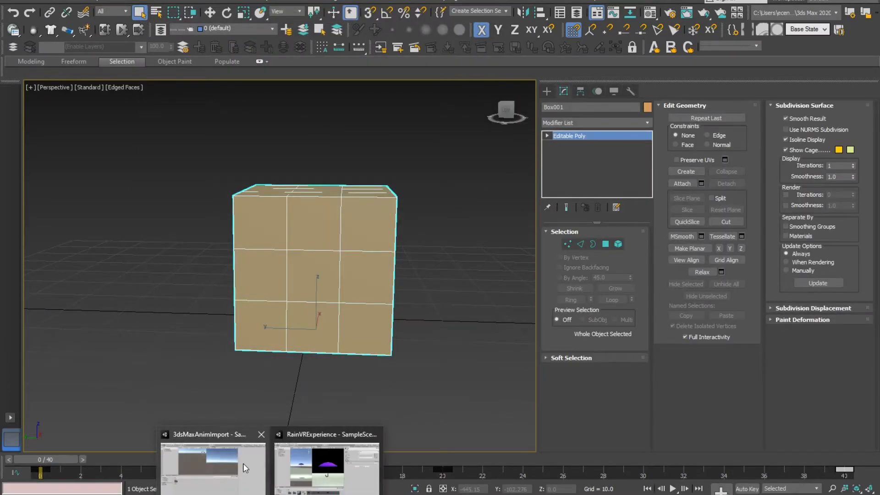
Step: Switch to the 3dsMaxAnimImport project in Unity and play the SpikeAnim asset's Take 001 clip in an enlarged preview
left_click(246, 468)
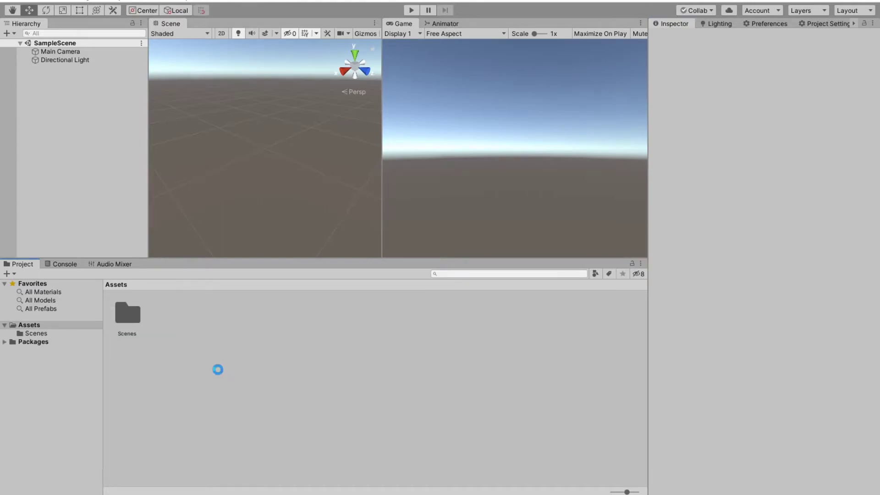
left_click(185, 312)
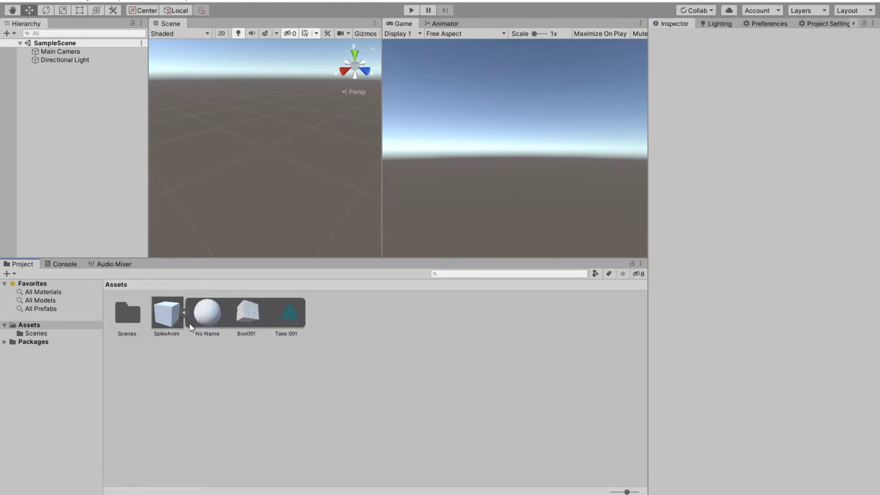
left_click(292, 316)
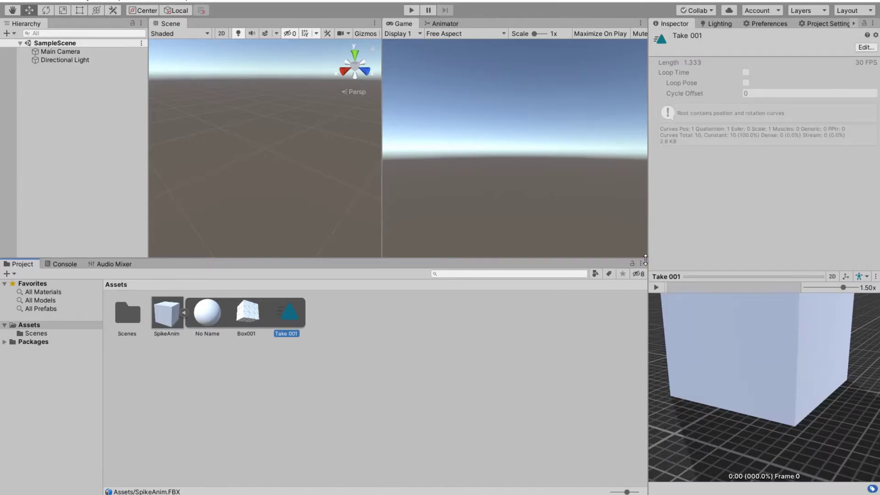
left_click_drag(647, 255, 422, 249)
left_click_drag(590, 328, 538, 405)
left_click(431, 288)
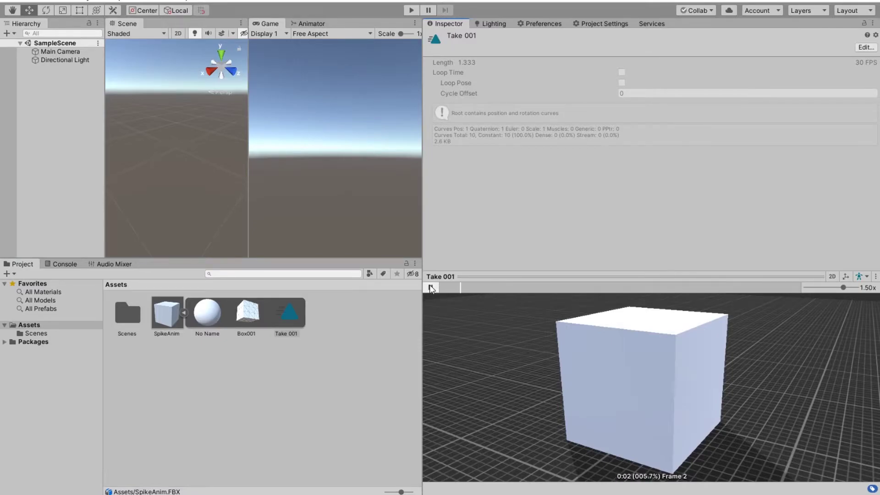
Step: Stop the Unity clip preview, switch to 3ds Max and clone the box once along Y as a copy named target
left_click(431, 288)
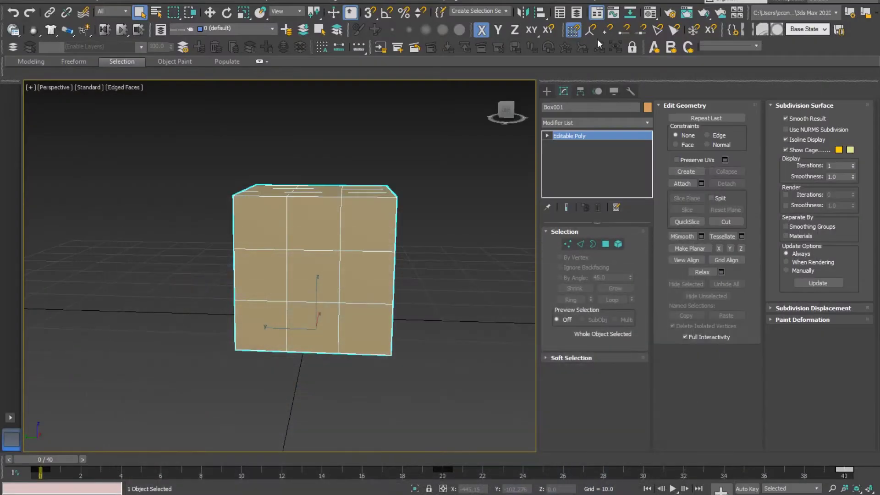
scroll(275, 213, "down", 4)
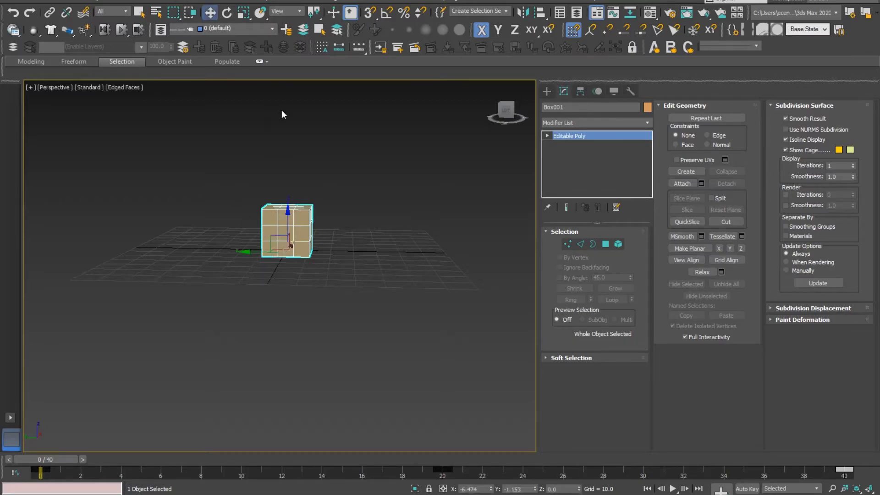
key("w")
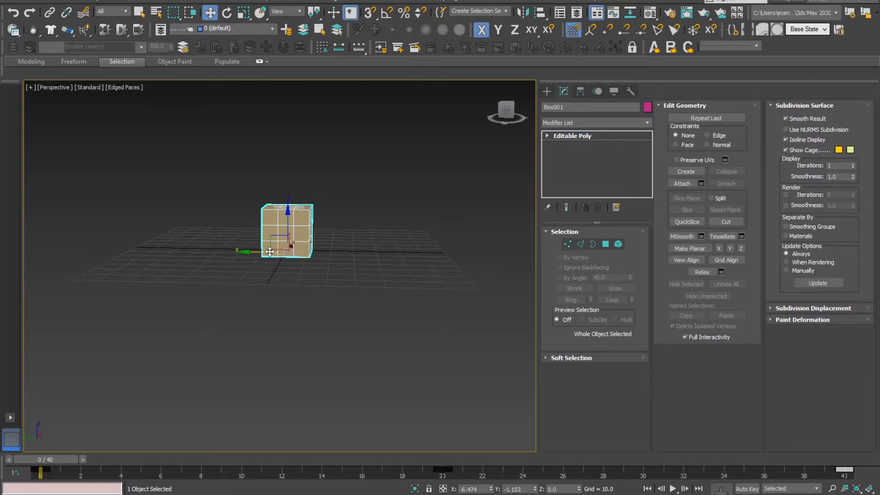
left_click_drag(270, 251, 375, 253, "shift")
left_click_drag(410, 276, 316, 269)
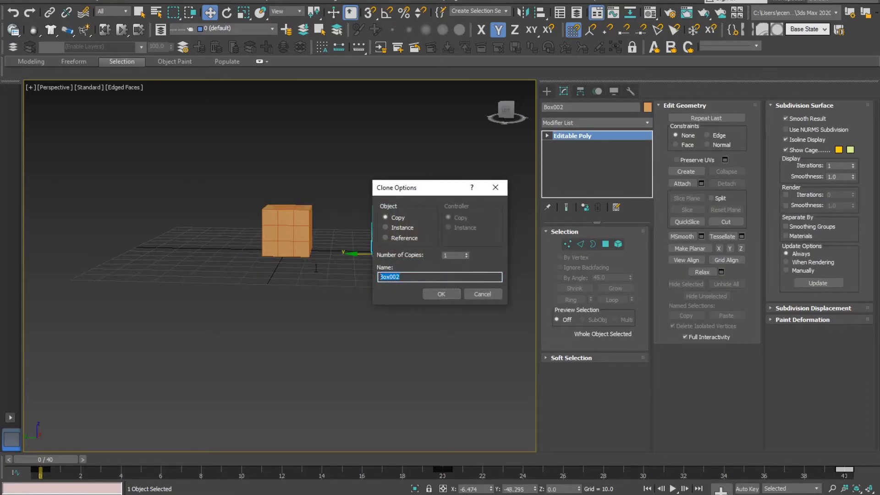
type("t")
type("et")
key("Return")
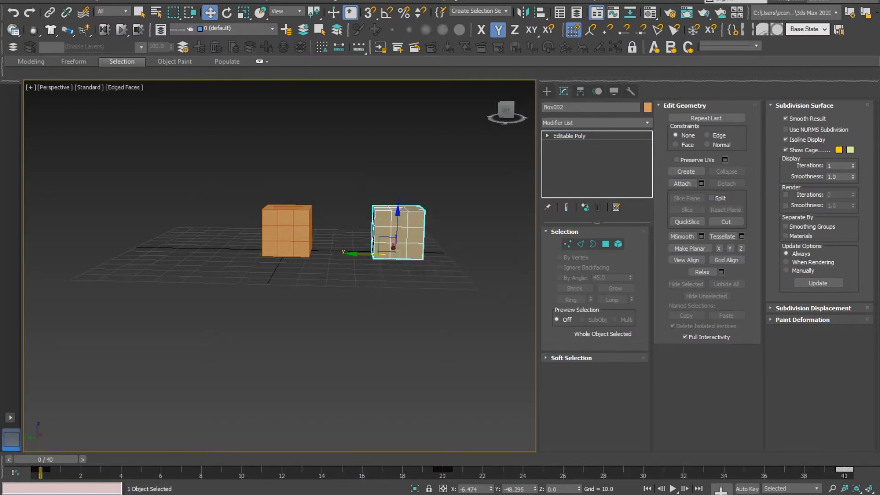
Step: Delete all animation keys of the target copy at frame 20 to freeze its spiked shape, and scrub the timeline to check it
left_click_drag(46, 459, 442, 460)
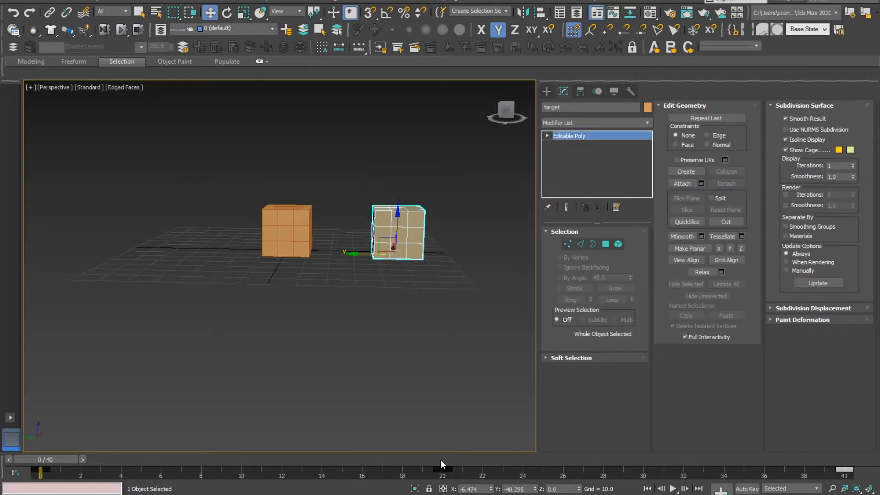
key("w")
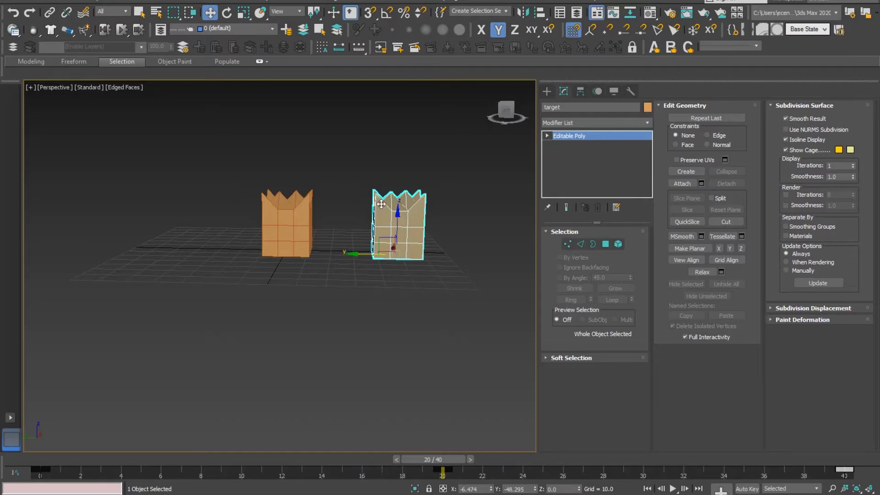
left_click(66, 470)
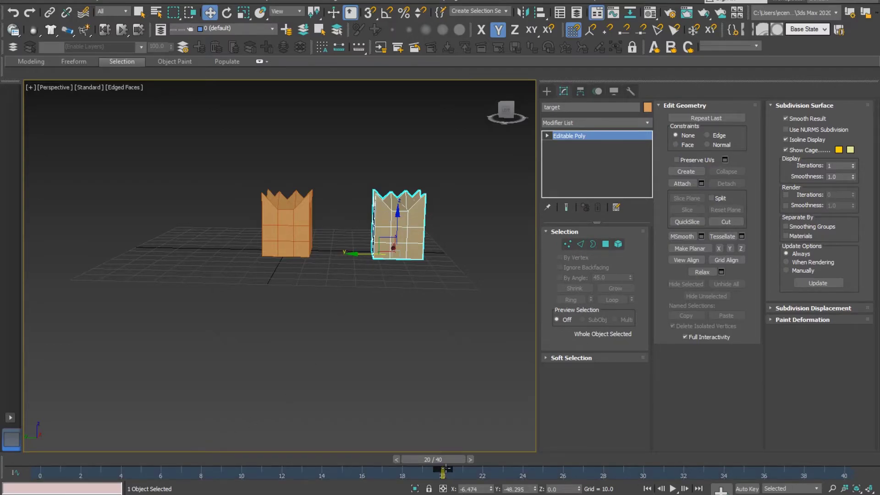
left_click_drag(426, 459, 581, 461)
key("slash")
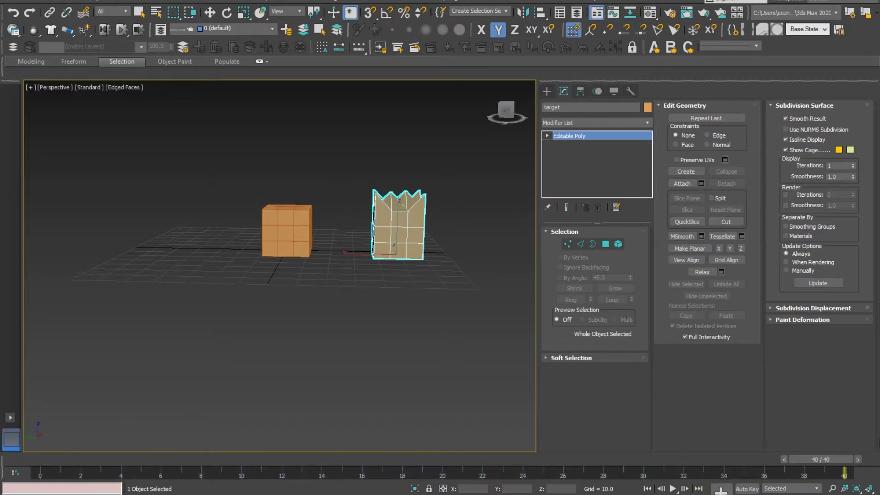
key("w")
scroll(388, 214, "down", 5)
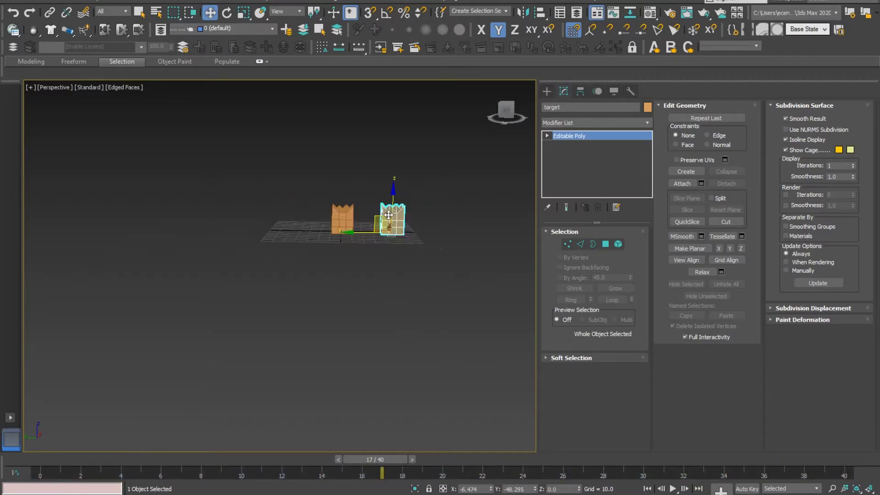
mouse_move(347, 275)
middle_mouse_down("alt")
mouse_move(321, 261)
mouse_move(309, 275)
mouse_move(362, 274)
middle_mouse_up("alt")
key("z")
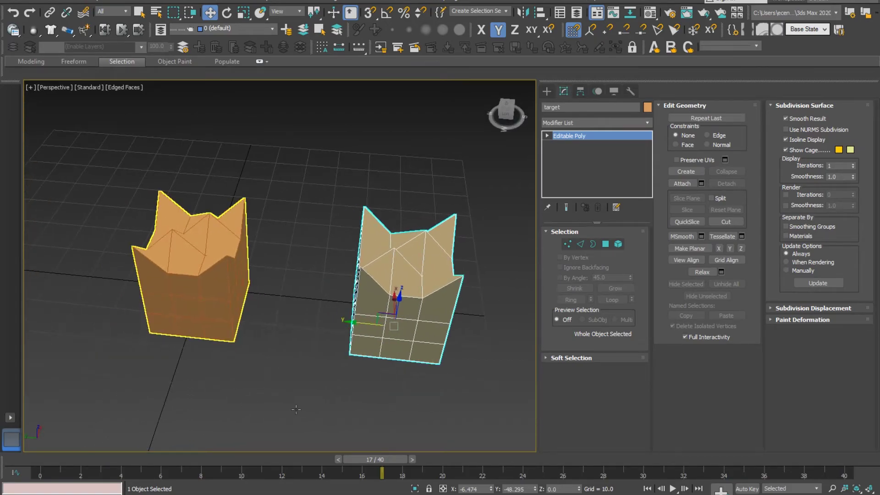
Step: Select the original box at frame 0 and delete all its animation keys to keep its unspiked shape
left_click(158, 282)
left_click_drag(356, 460, 46, 459)
left_click_drag(35, 422, 39, 454)
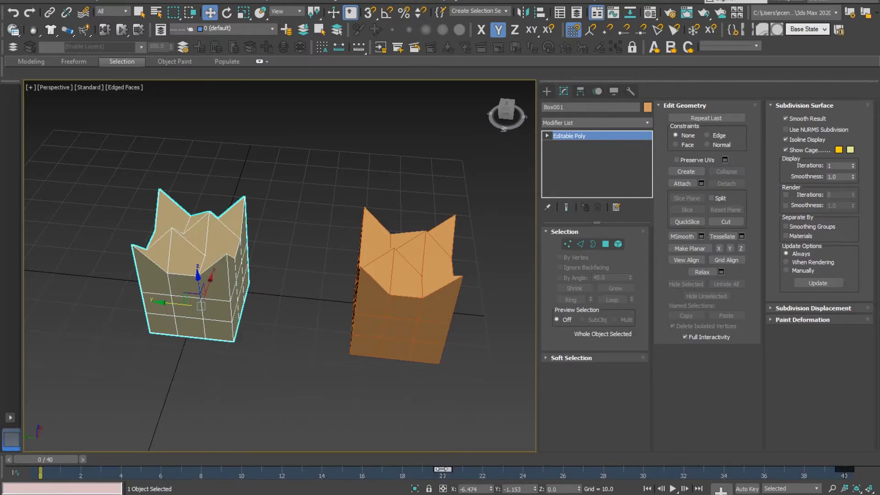
middle_click_drag(282, 393, 327, 376)
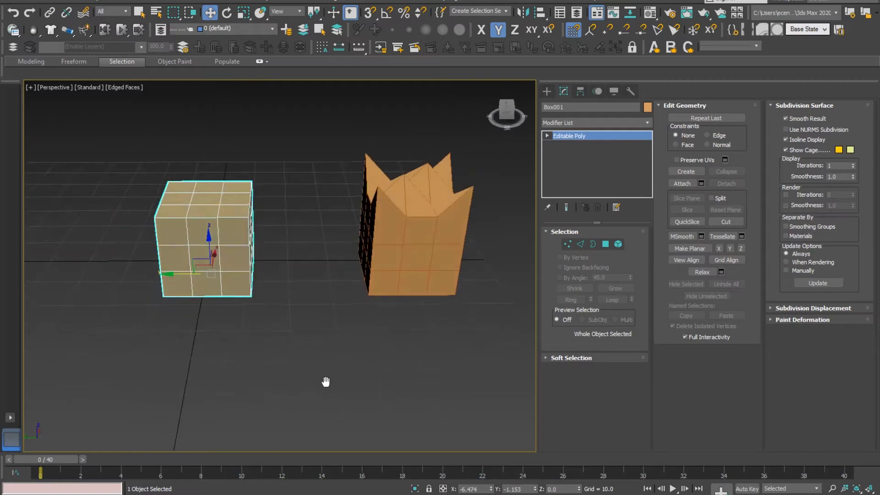
Step: Add a Morpher modifier to the original box and assign the spiked target box to its first channel
left_click(571, 121)
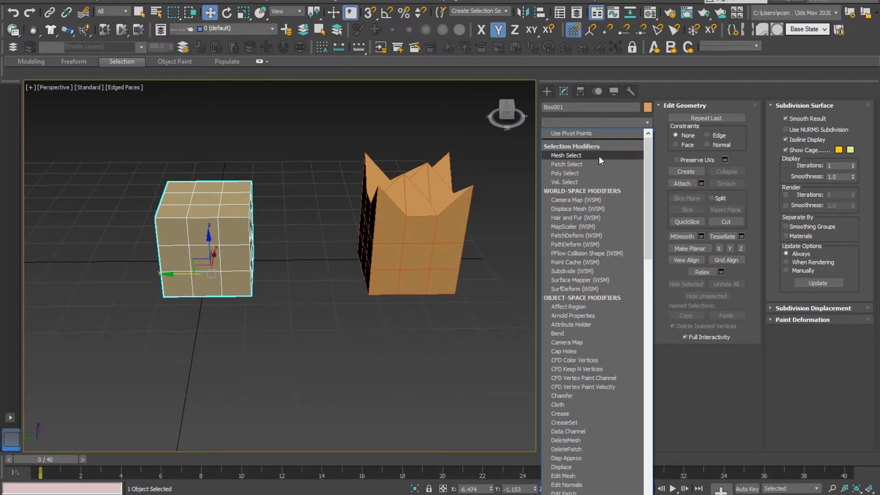
type("mo")
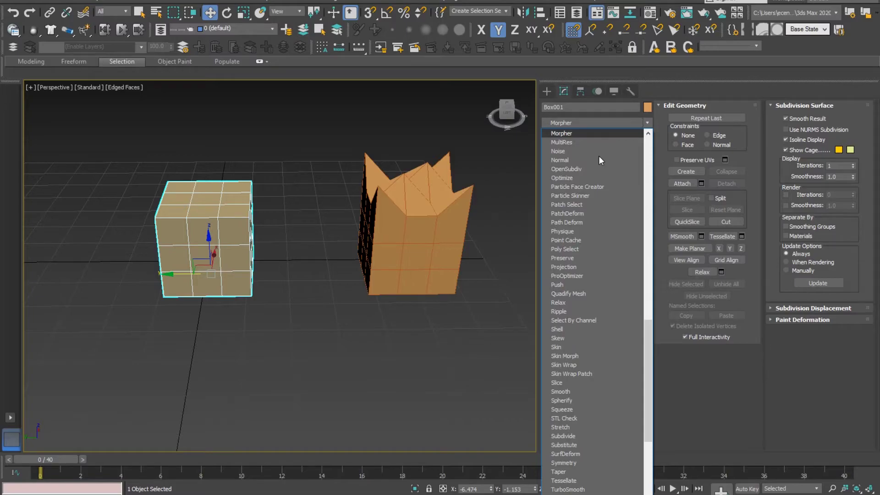
key("Return")
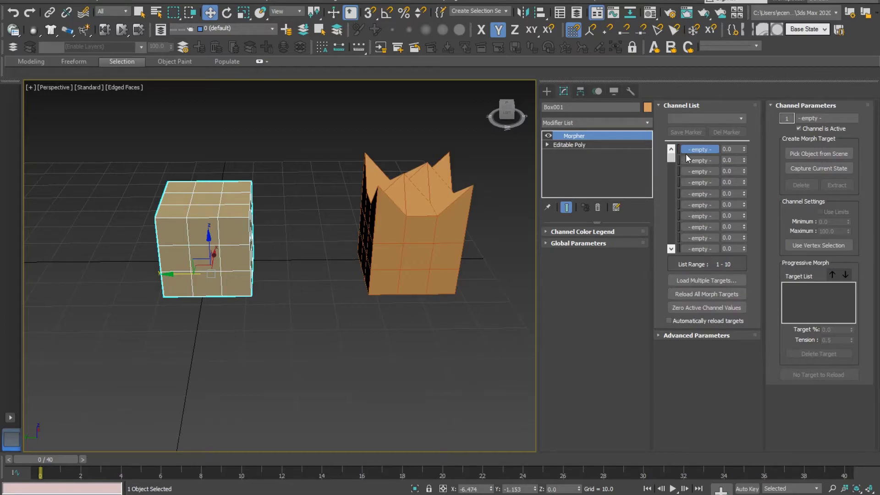
left_click(826, 156)
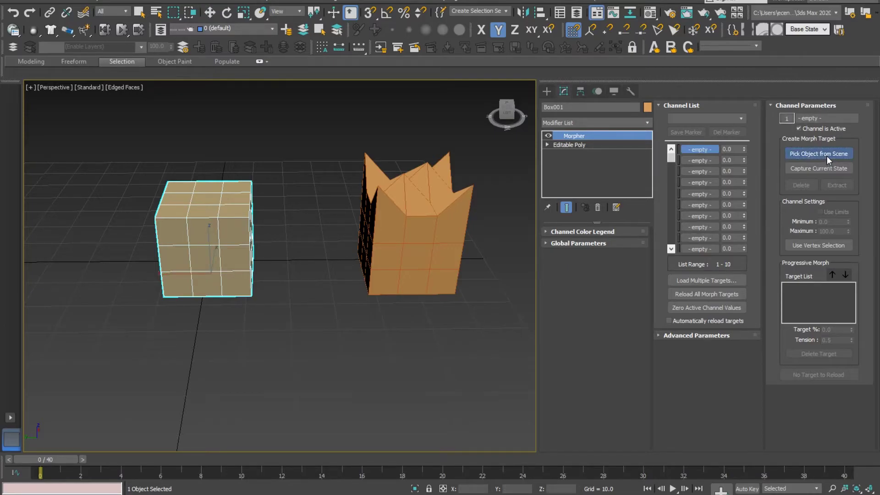
left_click(414, 244)
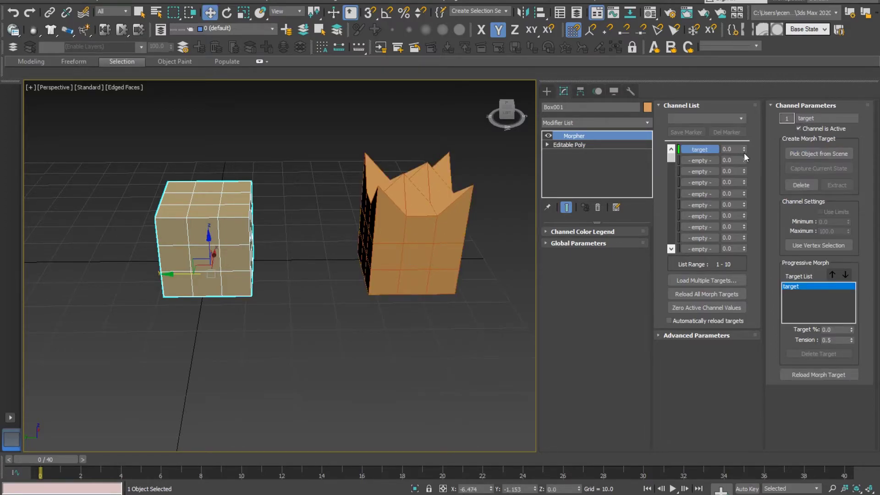
Step: Preview the morph by varying the target channel's value, and scrub the timeline between frames 20 and 0
left_click_drag(744, 148, 745, 176)
left_click(441, 463)
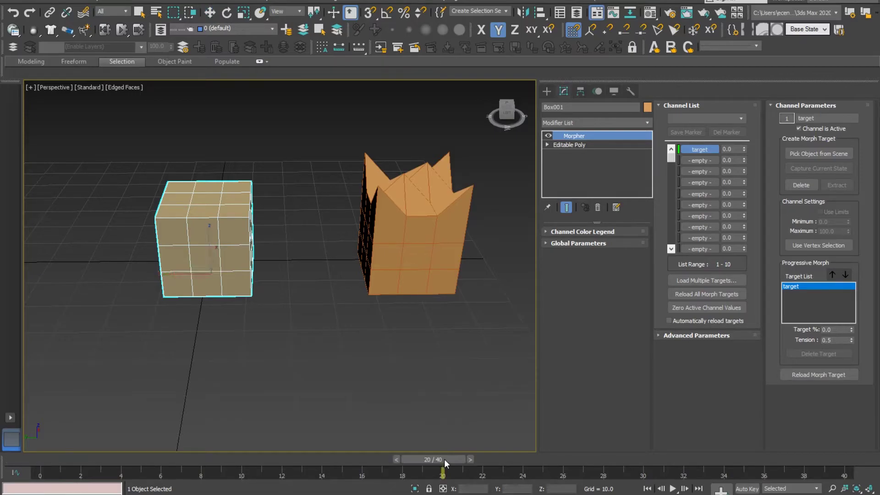
left_click_drag(429, 459, 37, 460)
Step: Turn on Auto Key and set the Morpher's target channel to 100 at frame 20
left_click(736, 486)
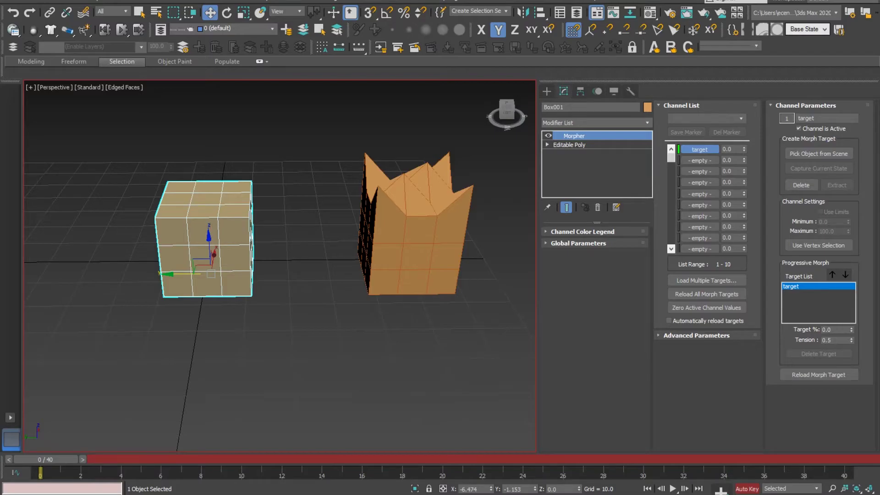
left_click_drag(32, 459, 455, 461)
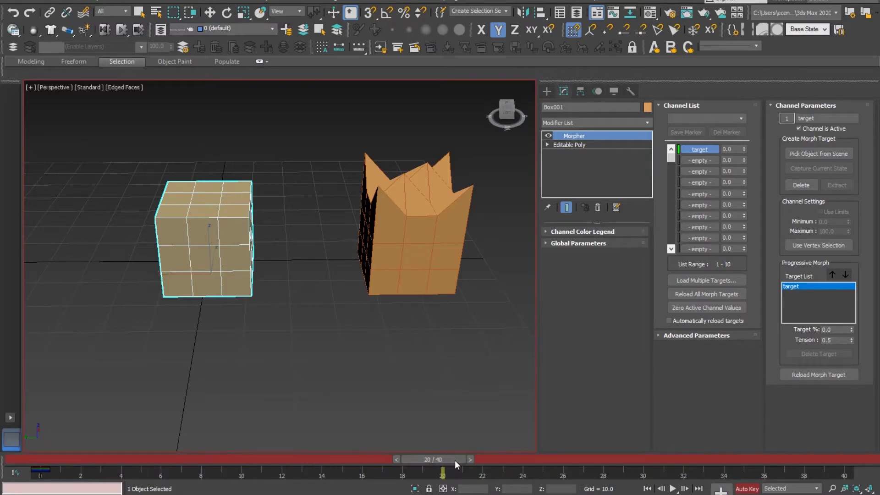
key("w")
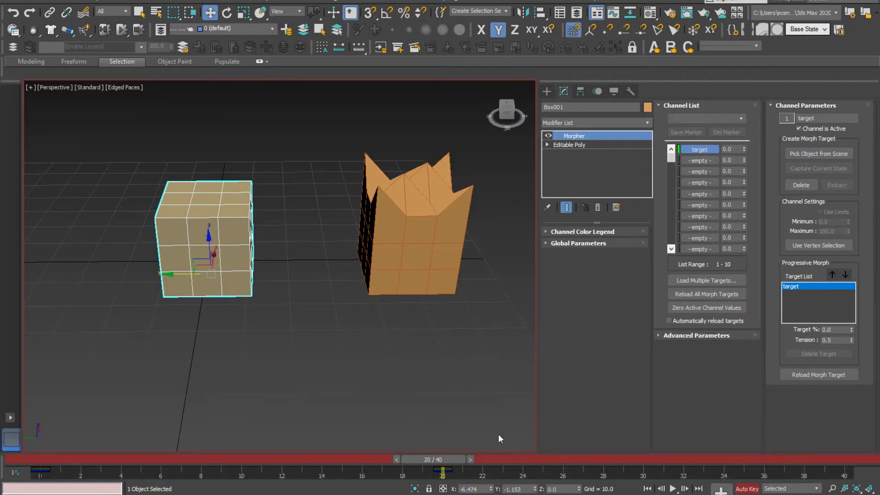
left_click_drag(744, 148, 741, 122)
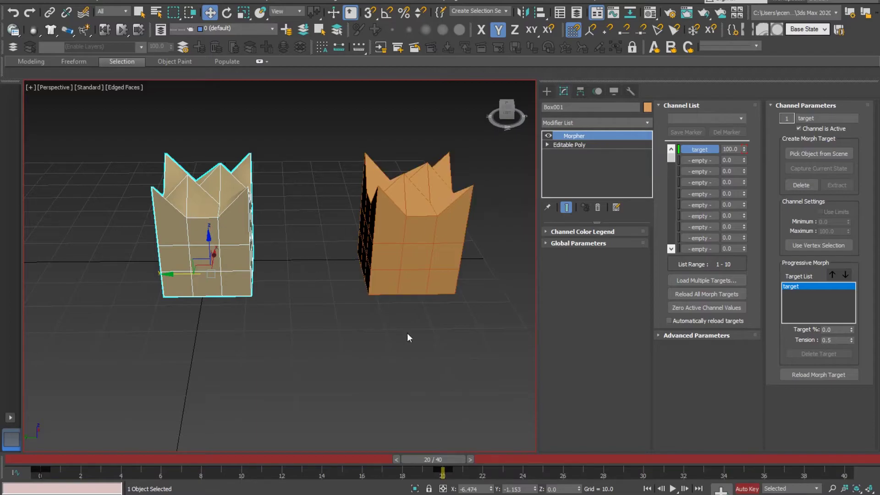
Step: Set the Morpher's target channel to 0 at frame 40 and turn off Auto Key
left_click_drag(449, 459, 869, 452)
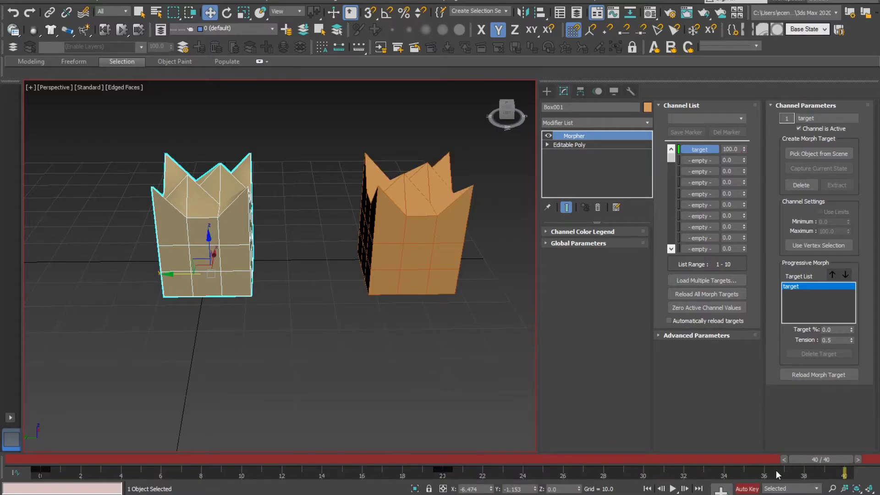
left_click_drag(743, 149, 748, 245)
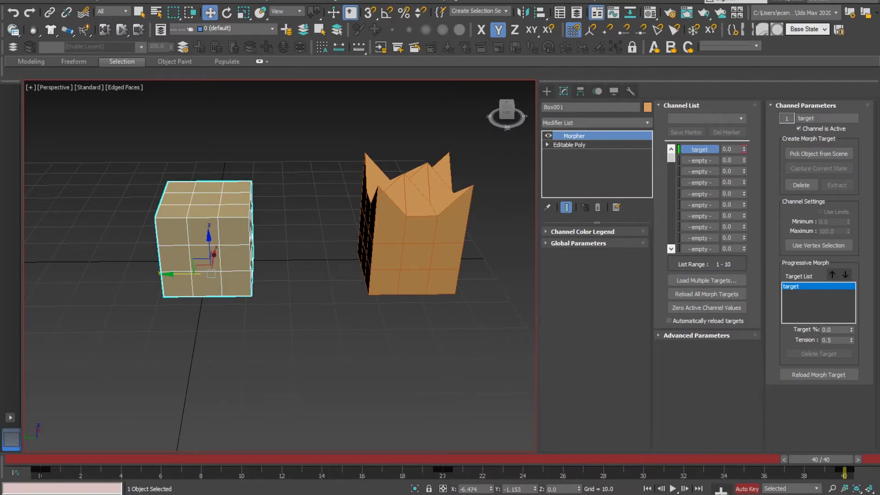
left_click(720, 490)
left_click(721, 490)
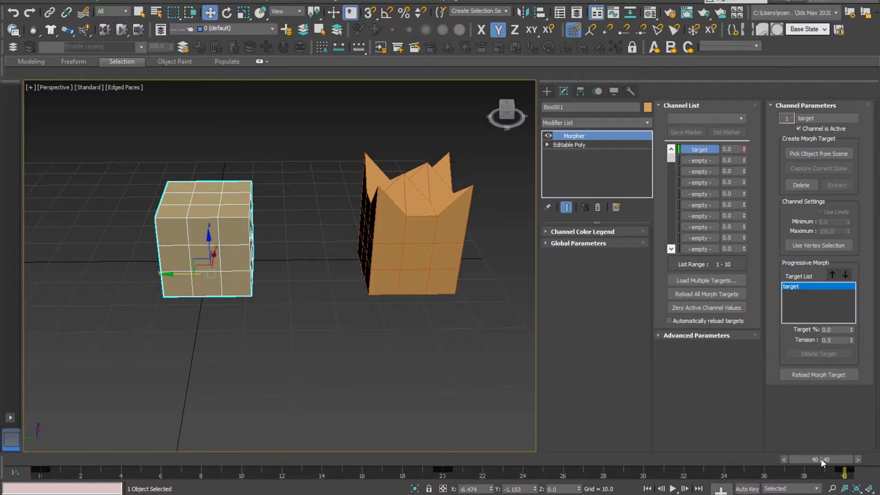
Step: Scrub through the morph animation to check it, and delete the spiked target box from the scene
left_click_drag(820, 458, 431, 458)
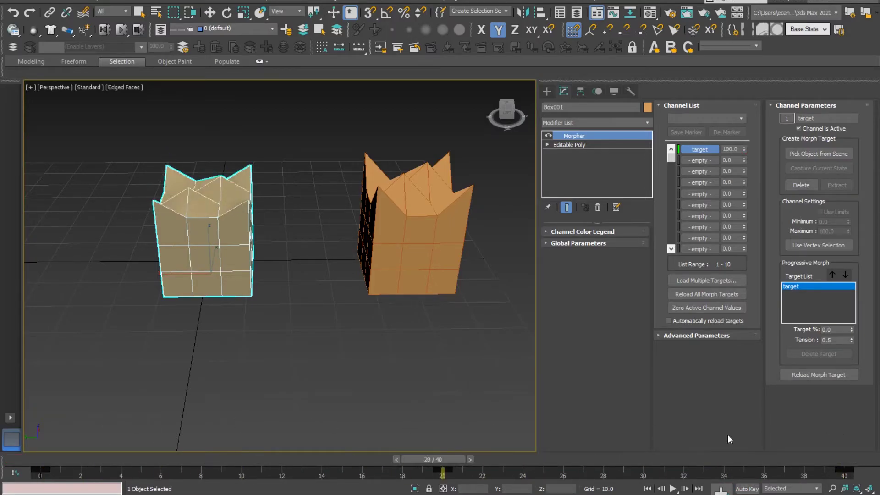
key("End")
key("w")
left_click(368, 211)
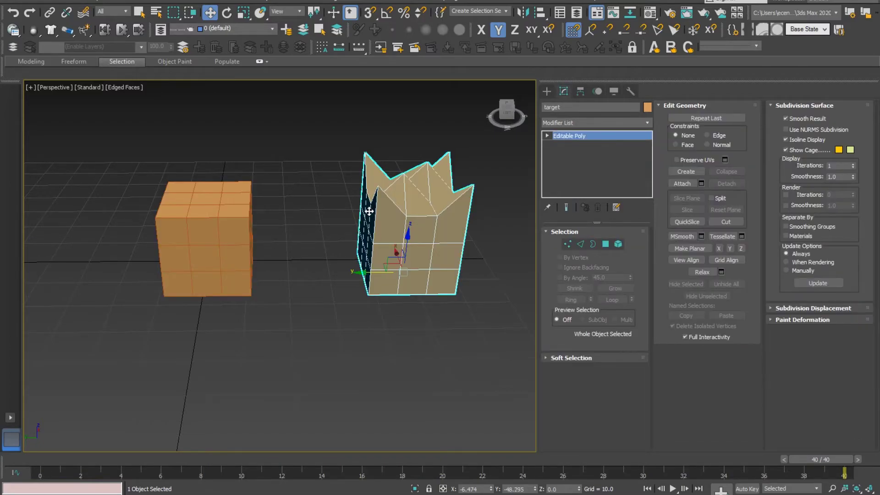
key("Delete")
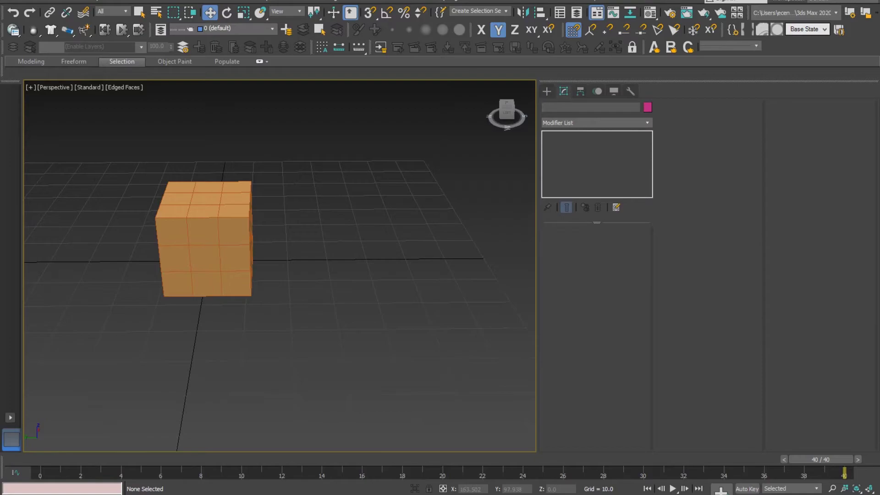
Step: Scrub the timeline to check the morph without its target object, return to frame 0 and select the remaining box
left_click(10, 2)
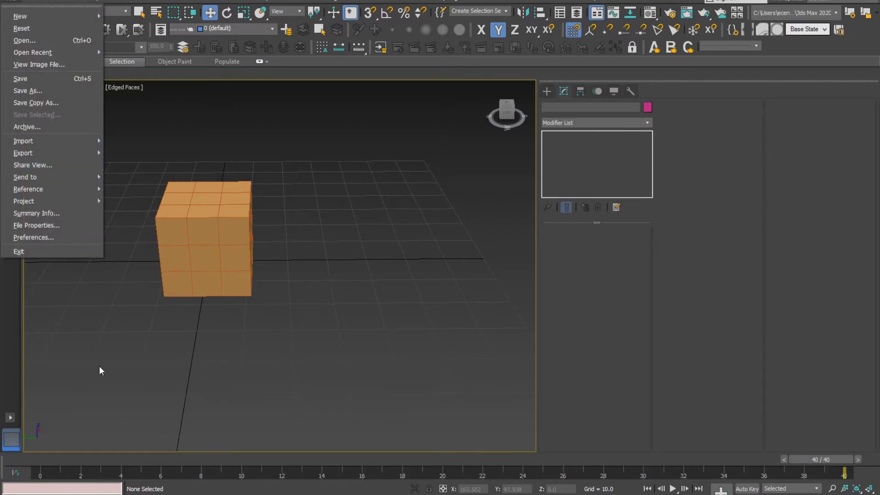
left_click_drag(188, 464, 336, 460)
key("Home")
key("w")
left_click(185, 255)
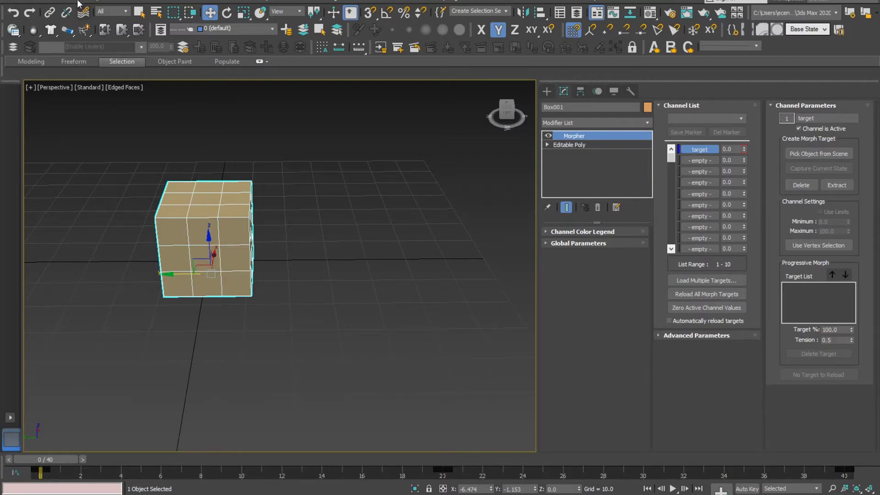
Step: Export the scene as an Autodesk FBX file named SpikeAnim2 in the export folder
left_click(6, 1)
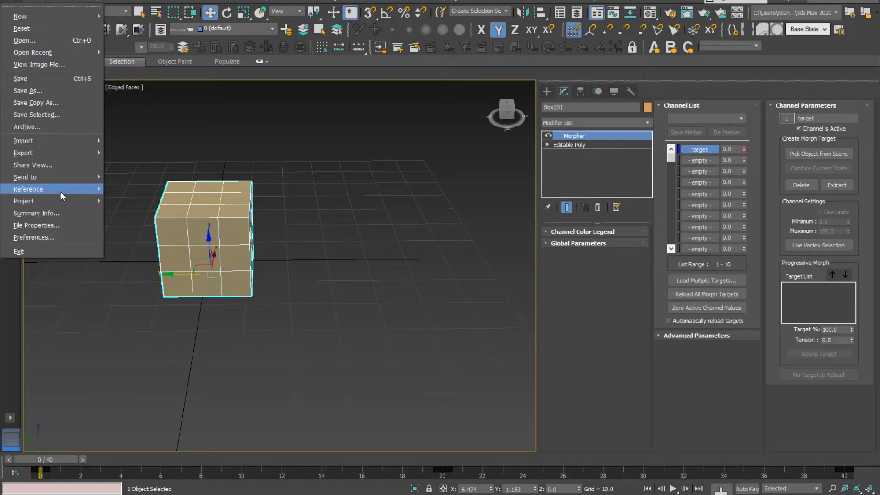
mouse_move(65, 154)
left_click(144, 153)
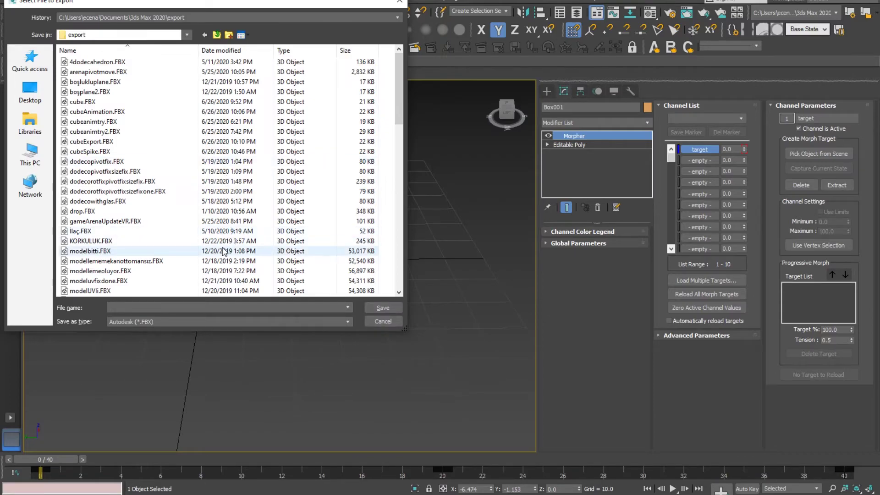
type("S")
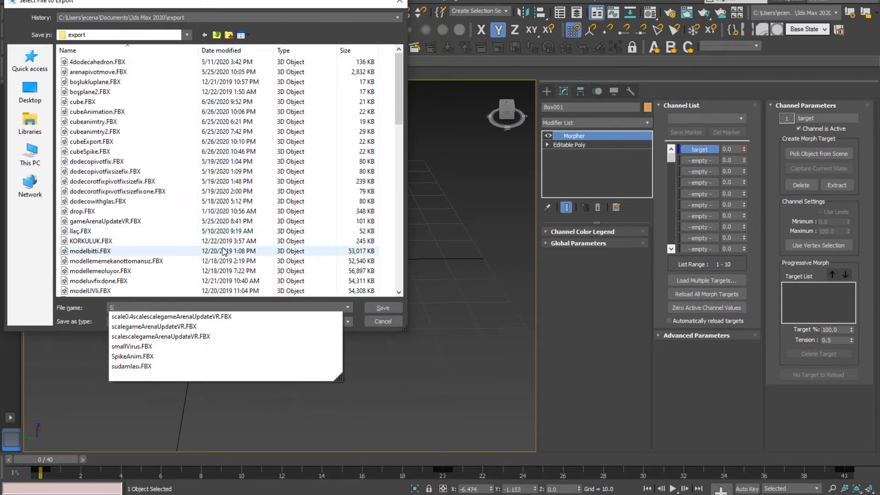
type("pikeAni")
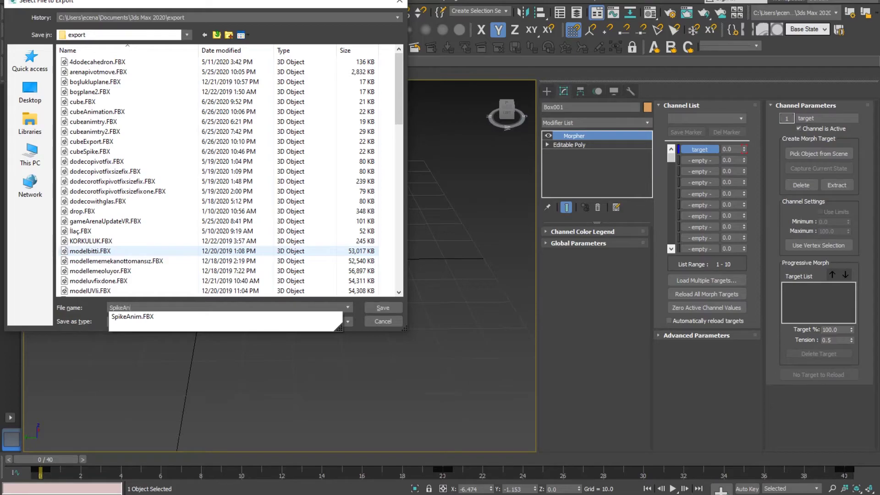
type("m2")
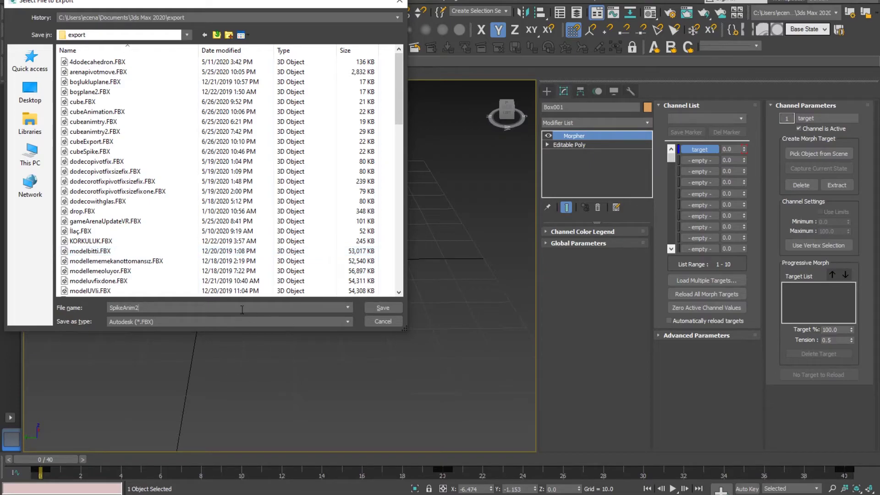
left_click(383, 307)
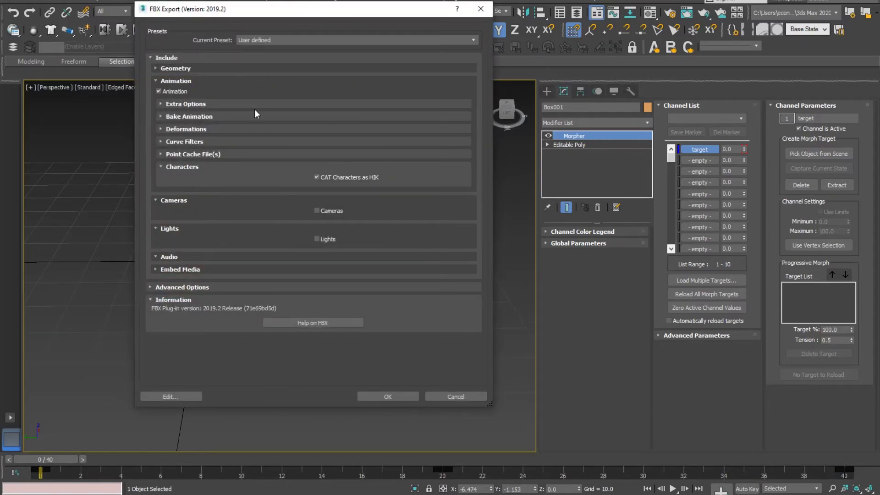
Step: Review the FBX animation options, including Bake Animation, Deformations with Morphs, Curve Filters and Point Cache, and run the export
left_click(293, 104)
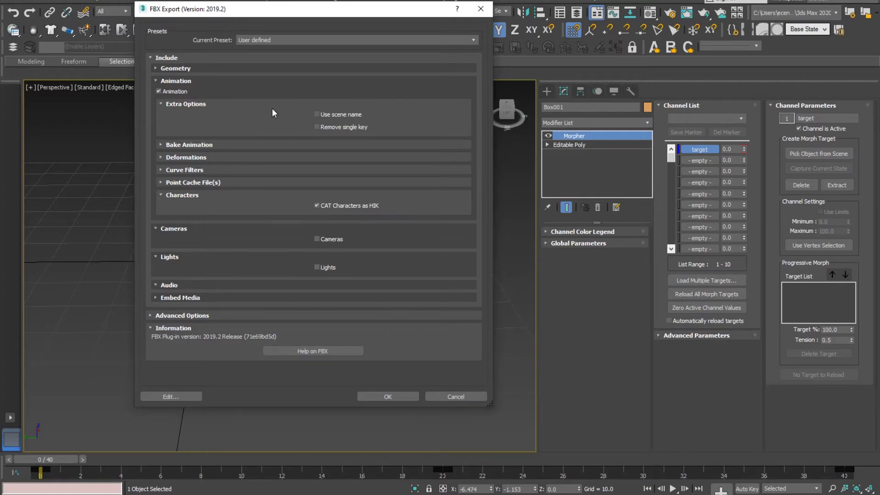
left_click(293, 144)
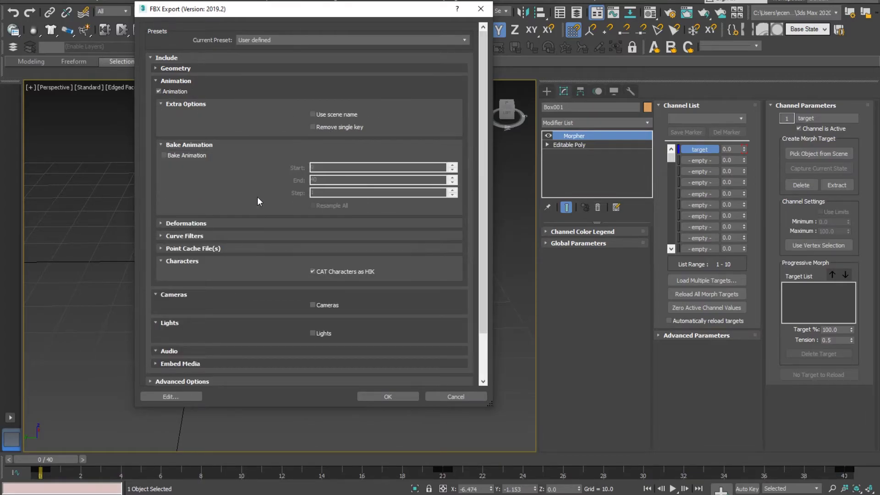
left_click(252, 222)
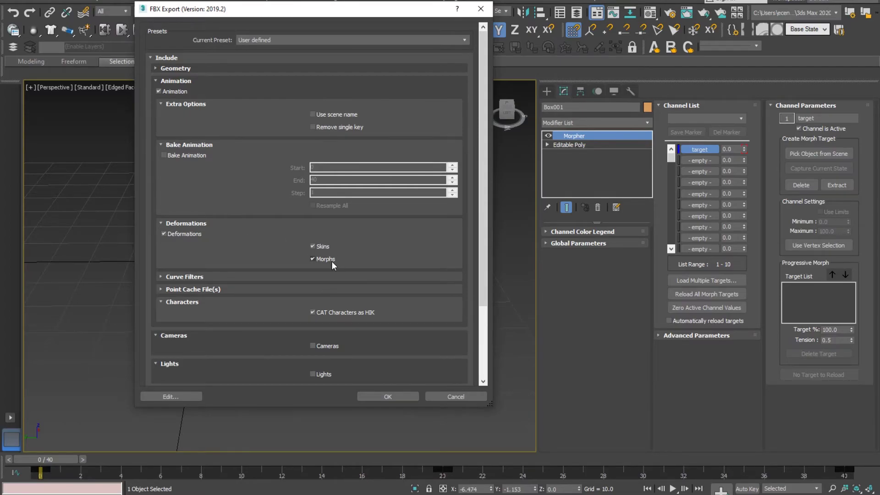
left_click(335, 277)
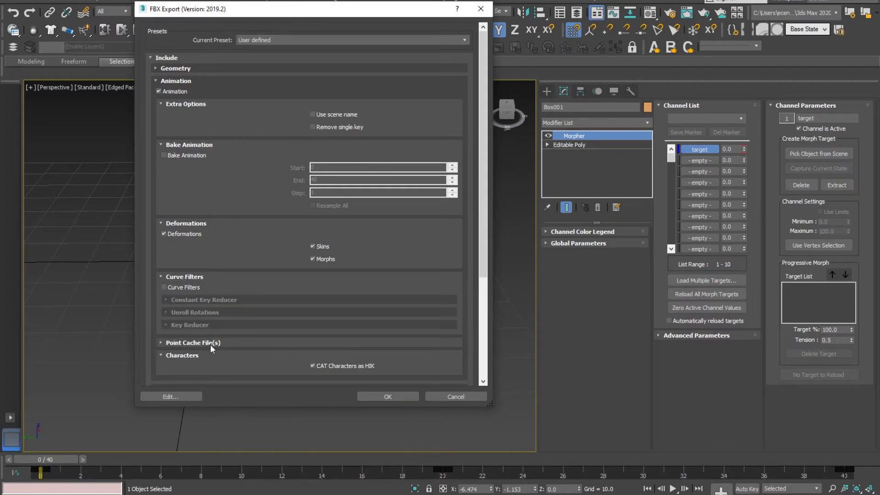
left_click(220, 342)
scroll(223, 337, "down", 2)
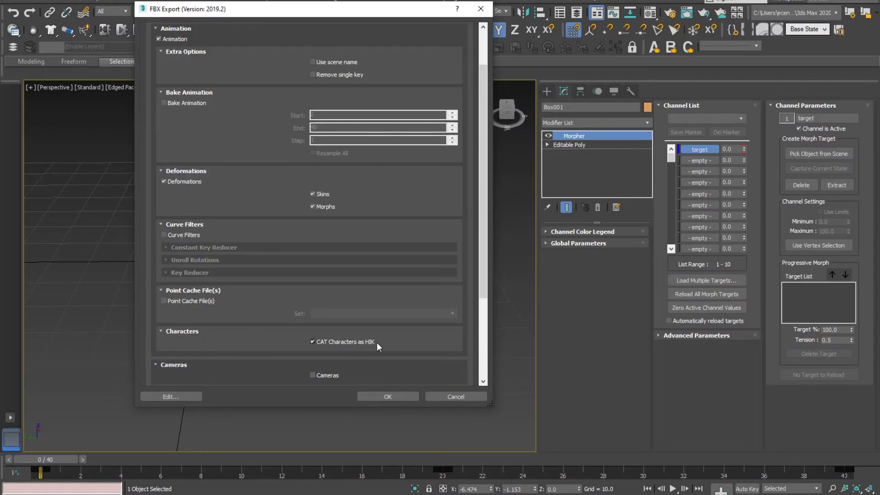
left_click(414, 397)
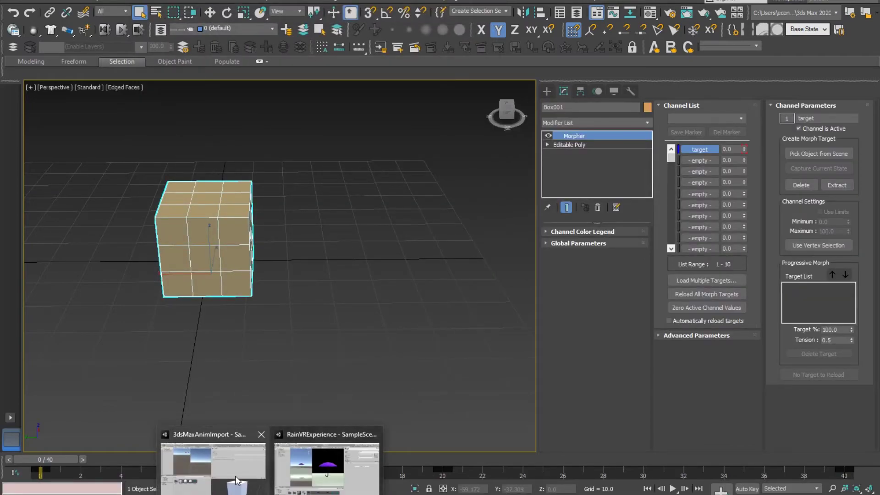
Step: Switch to the 3dsMaxAnimImport project in Unity, import SpikeAnim2.FBX into Assets and collapse the SpikeAnim asset
left_click(232, 474)
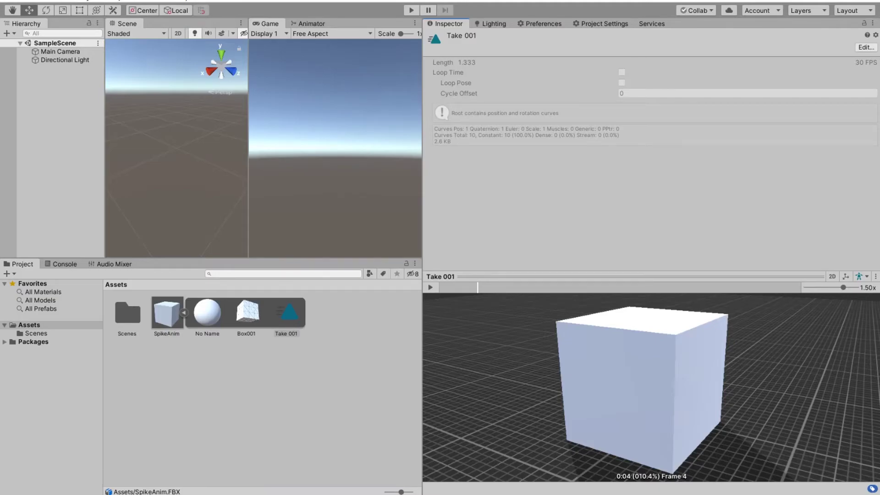
left_click_drag(161, 344, 165, 349)
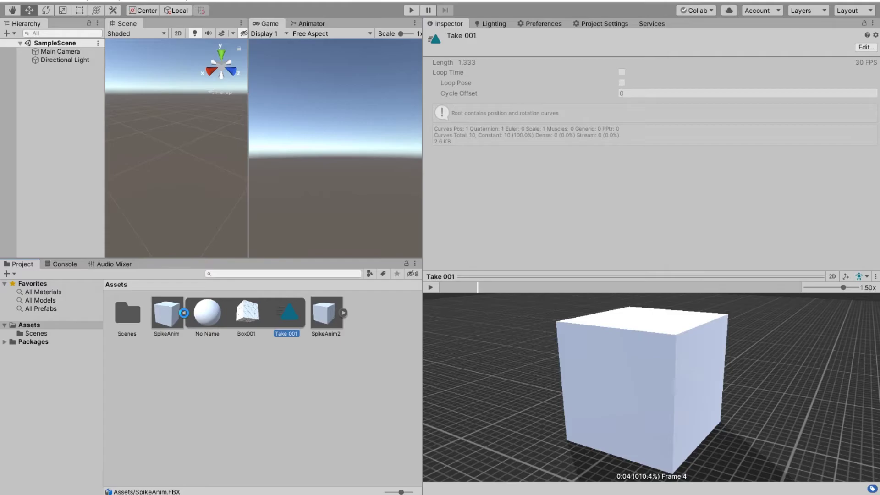
left_click(183, 312)
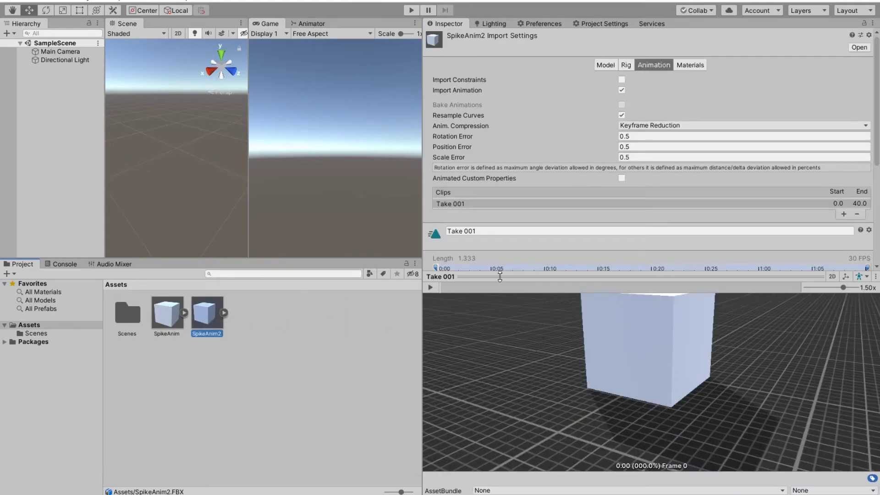
Step: Play the Take 001 clip of SpikeAnim2 in the animation preview and stop it after checking the spikes
left_click_drag(590, 351, 575, 399)
left_click(466, 288)
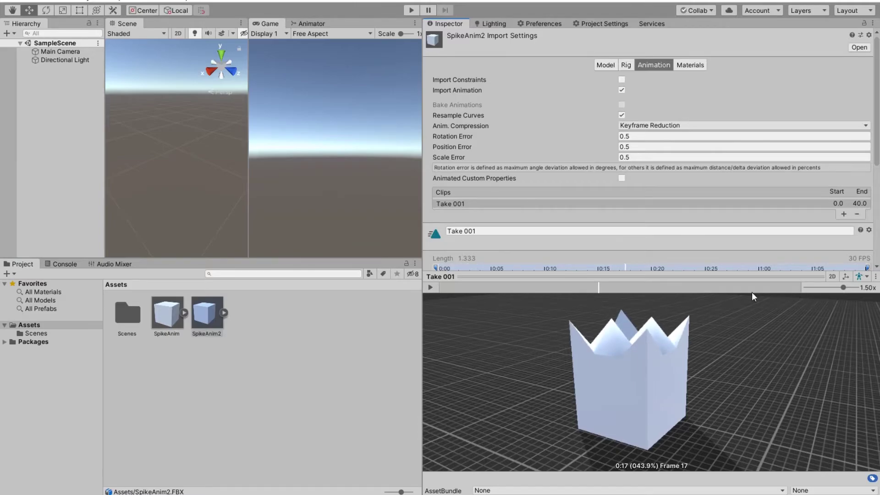
left_click(430, 287)
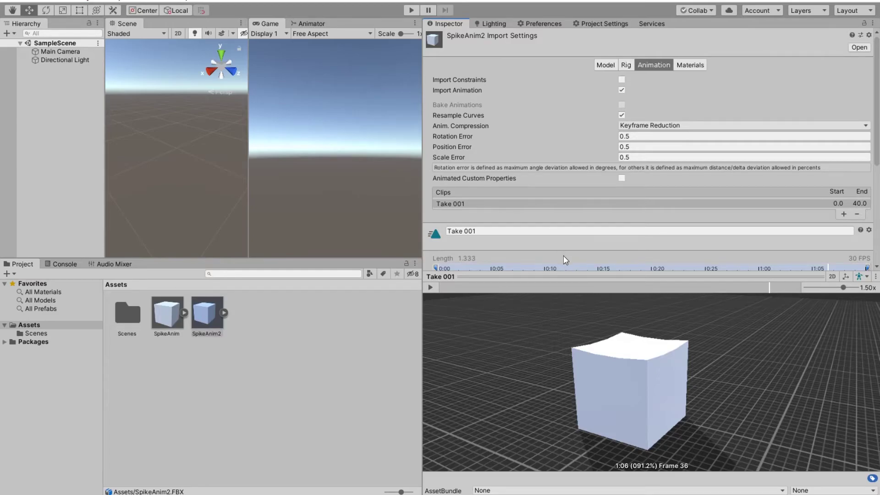
Step: Enlarge the import settings area and rename SpikeAnim2's Take 001 clip to Up
left_click_drag(568, 275, 568, 307)
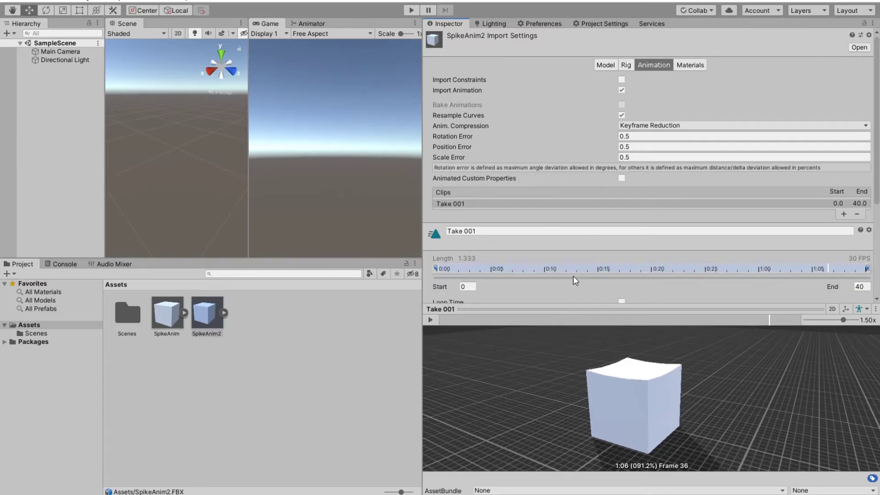
scroll(580, 232, "down", 4)
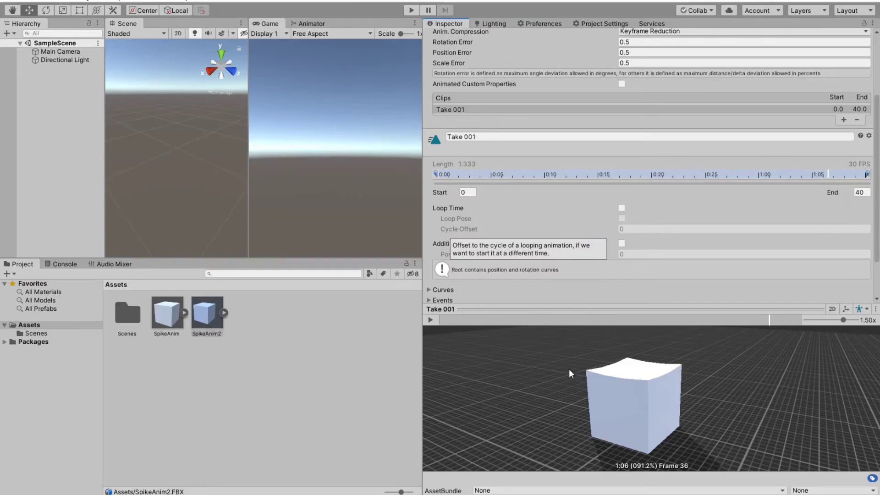
left_click(564, 136)
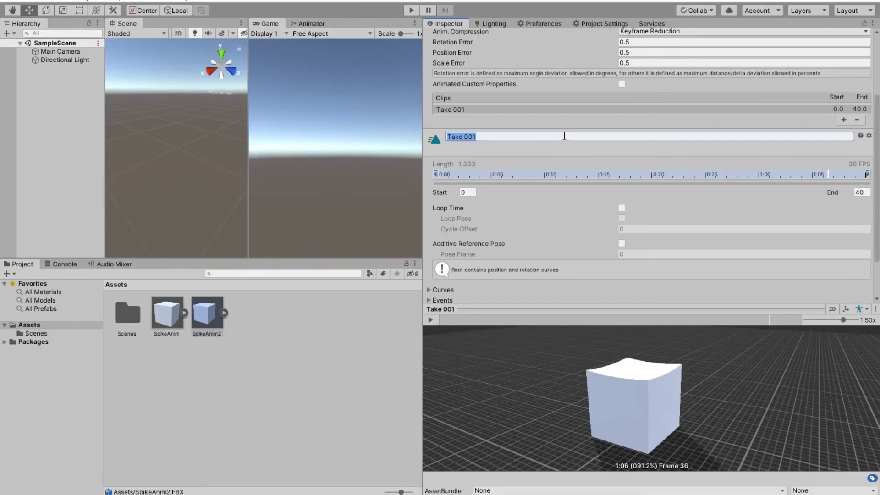
type("Up")
key("Return")
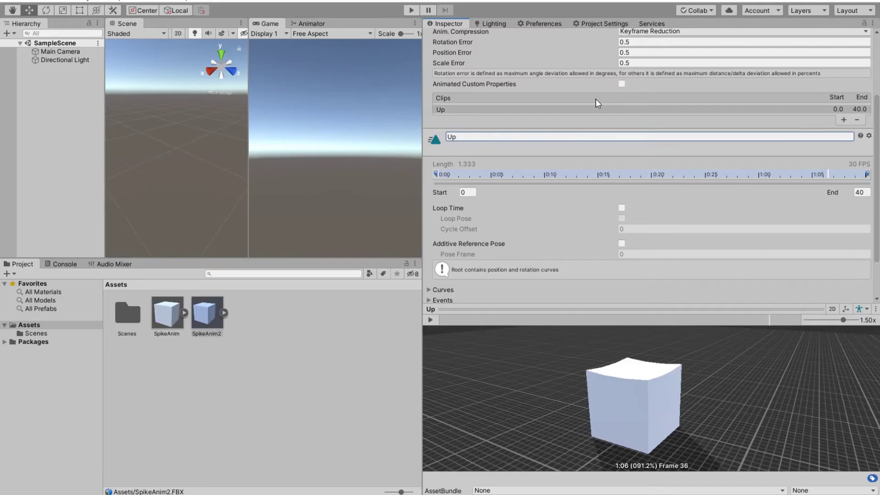
Step: Add a second animation clip to SpikeAnim2's clip list and name it Down
scroll(523, 147, "up", 3)
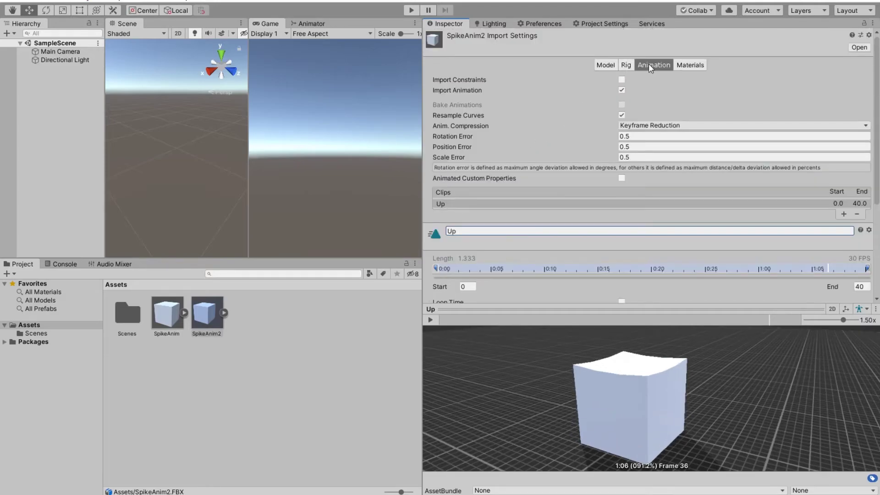
scroll(477, 120, "down", 3)
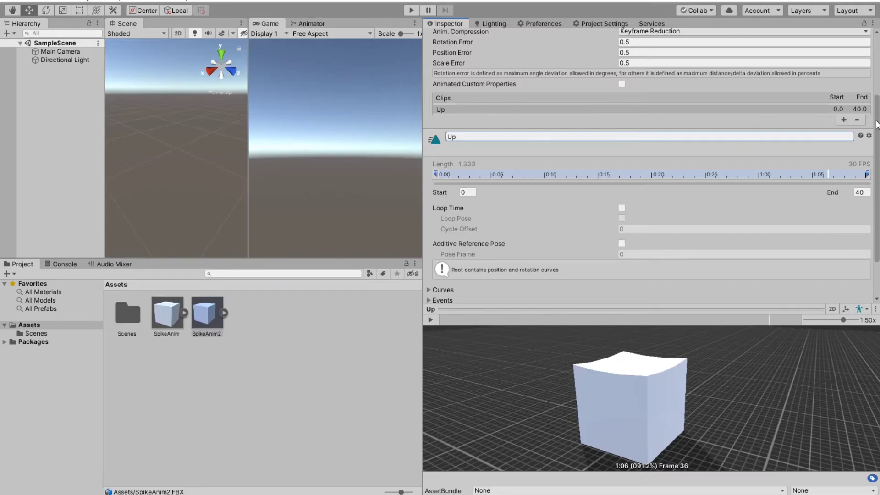
left_click(843, 119)
left_click(462, 118)
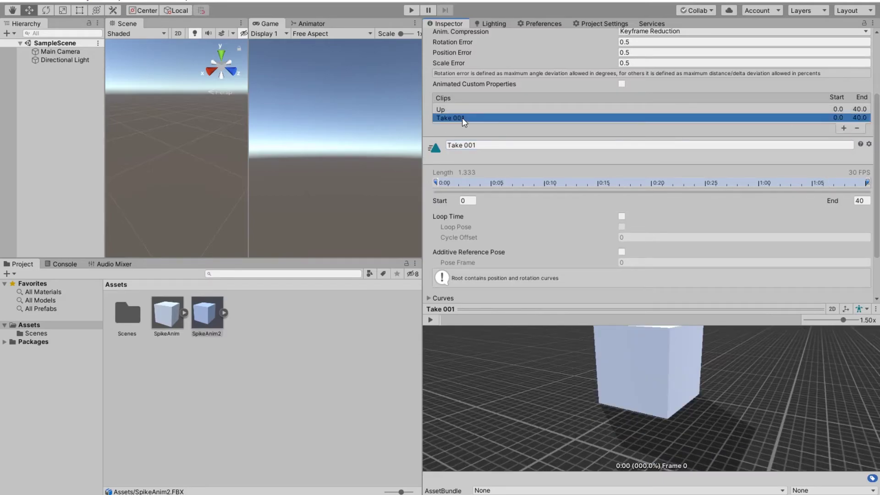
left_click(452, 110)
left_click(455, 117)
left_click(474, 145)
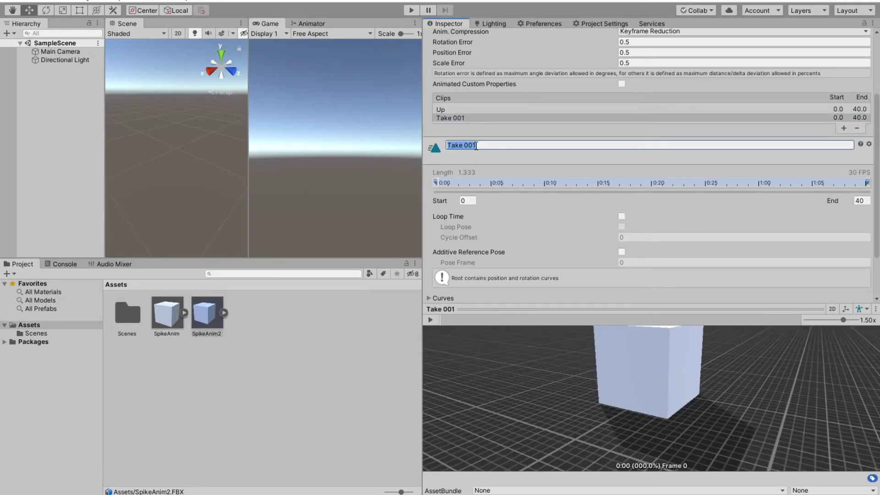
type("Down")
key("Return")
Step: Set the Up clip's end frame to 20 and the Down clip's start frame to 21
left_click(513, 110)
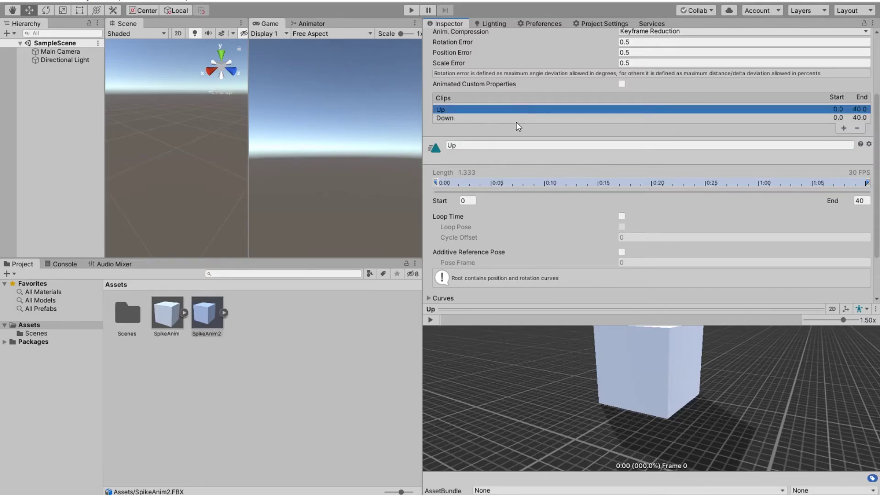
left_click(860, 201)
type("20")
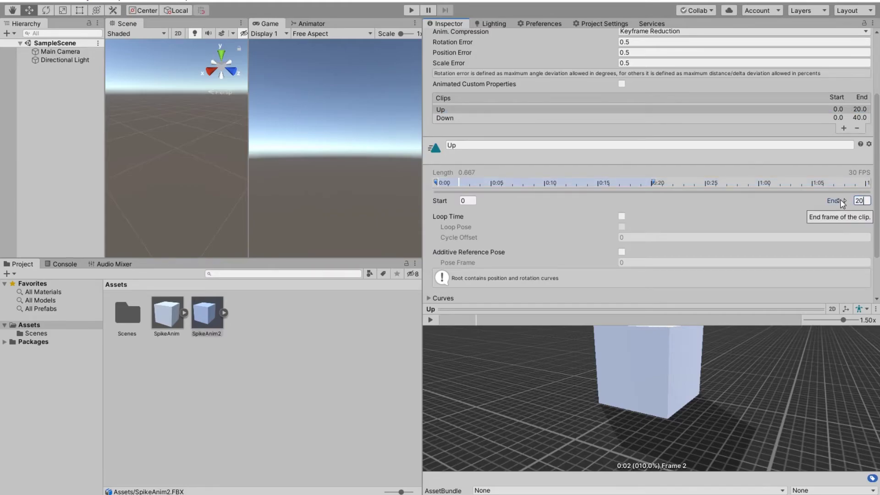
left_click(523, 119)
left_click(466, 201)
type("21")
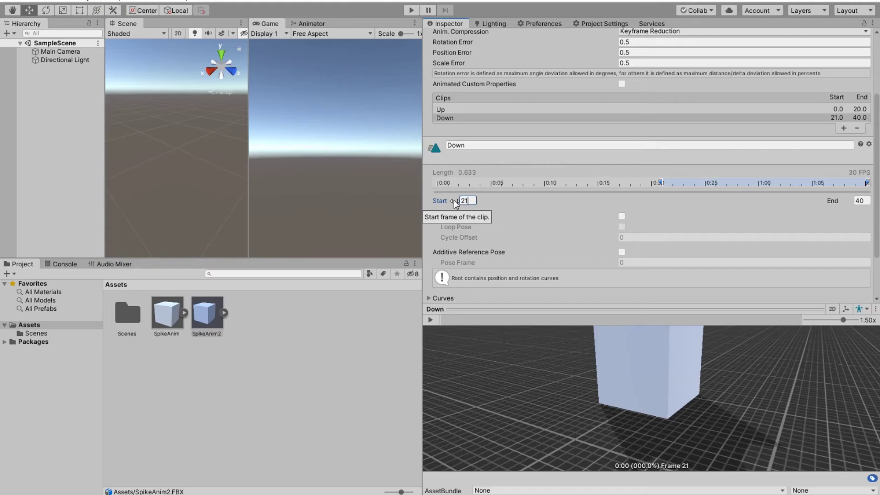
Step: Apply SpikeAnim2's pending import settings and place the model in the SampleScene hierarchy
scroll(527, 220, "down", 3)
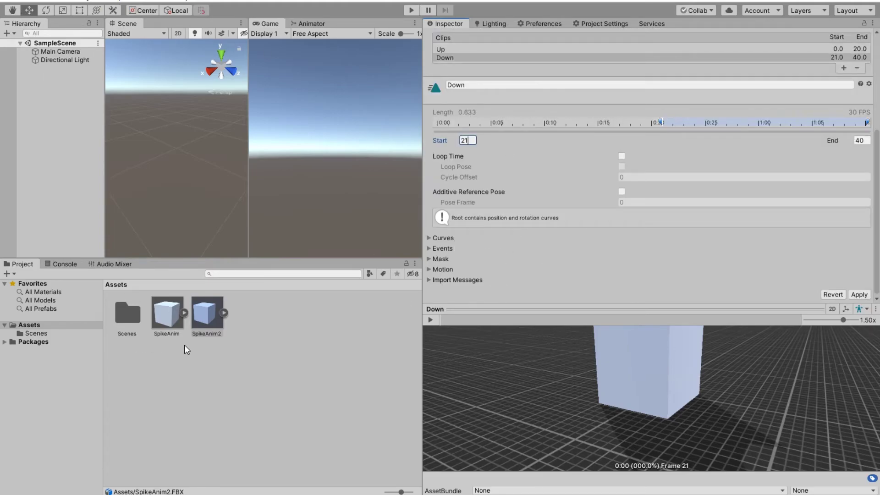
left_click(213, 312)
left_click(64, 161)
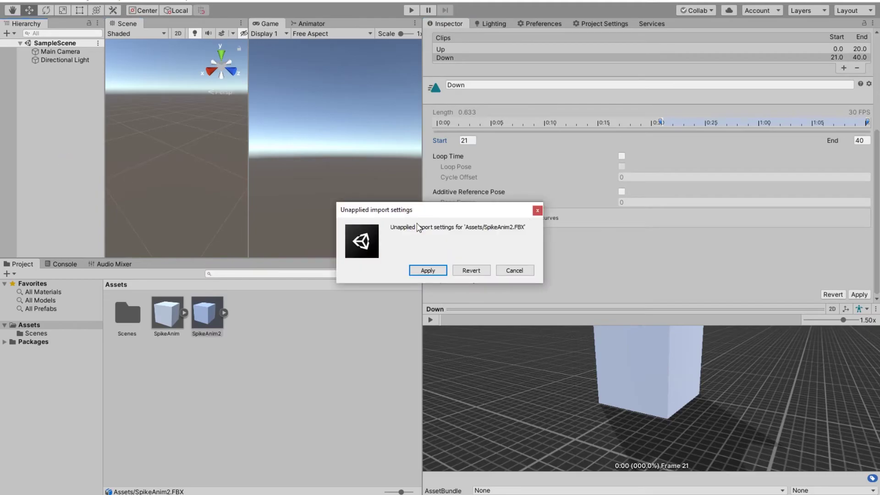
left_click(427, 270)
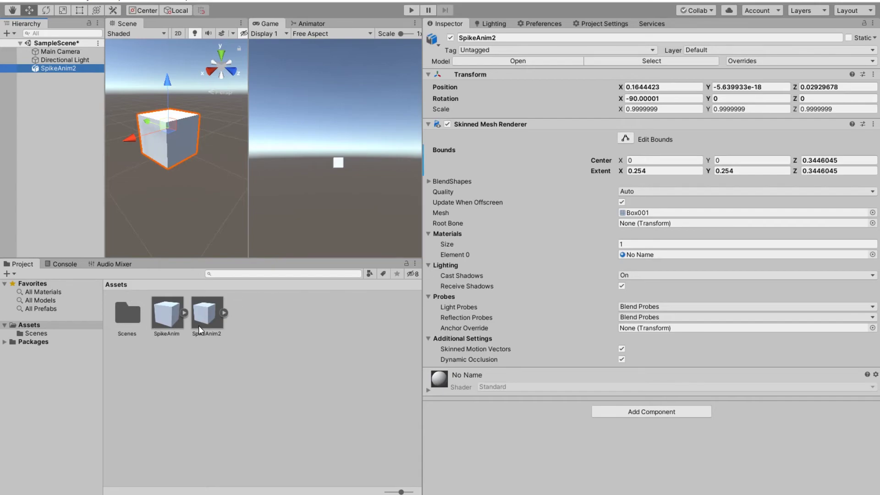
left_click_drag(198, 326, 245, 376)
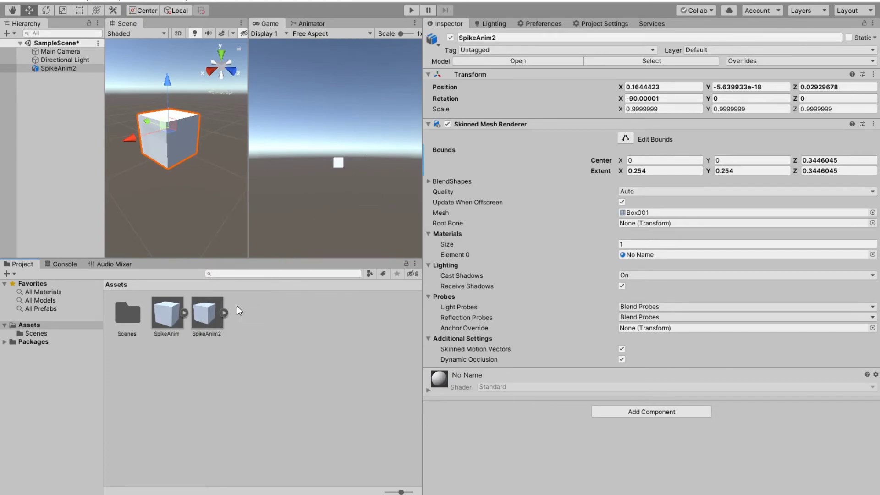
Step: Expand the SpikeAnim2 asset and assign its Down clip to the scene object, adding an Animator component with a controller
left_click(224, 313)
left_click_drag(334, 318, 655, 463)
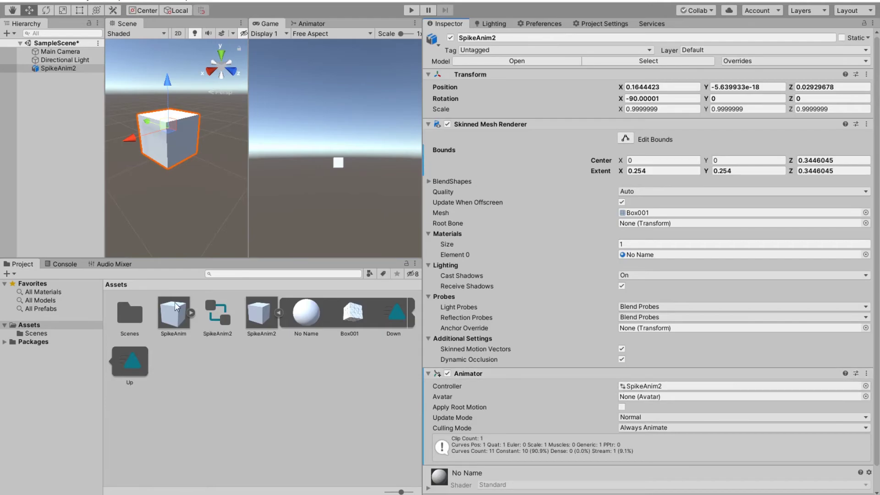
Step: Open the SpikeAnim2 controller in the Animator and narrow the layers area to give the state graph more room
left_click(224, 314)
double_click(225, 315)
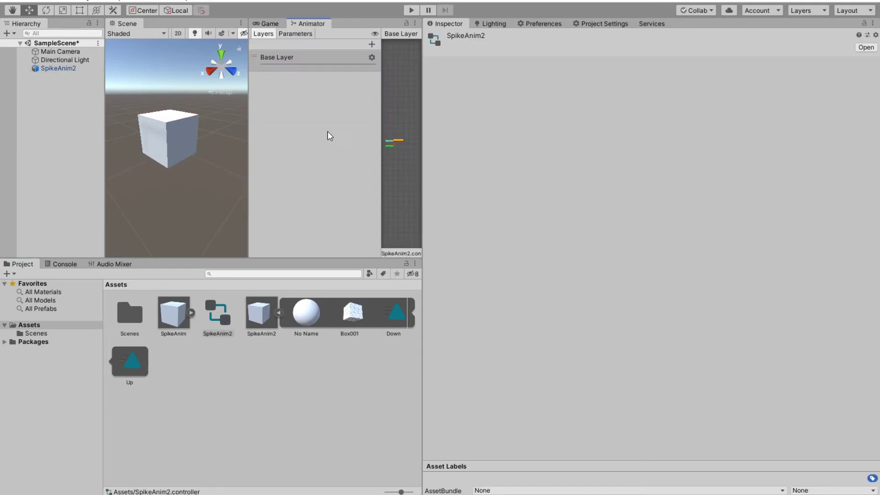
left_click_drag(380, 119, 269, 112)
scroll(356, 158, "up", 5)
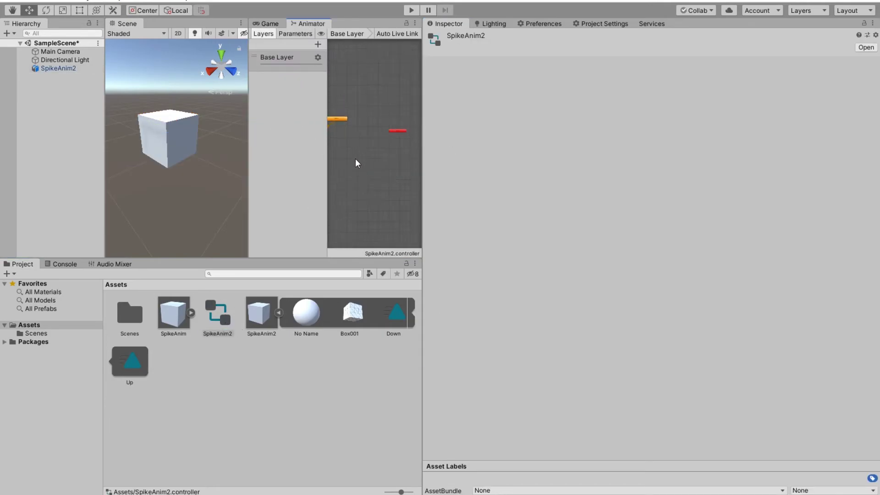
Step: Add the Up clip as a state in the SpikeAnim2 controller's graph, widen the graph area, and make Up the layer default state
scroll(340, 140, "up", 3)
scroll(345, 138, "down", 4)
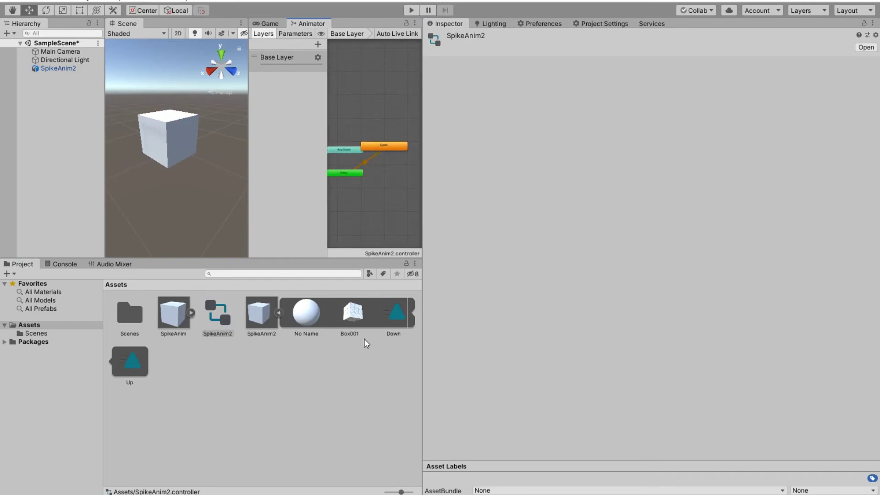
left_click_drag(130, 362, 386, 227)
left_click_drag(421, 144, 541, 138)
left_click(476, 183)
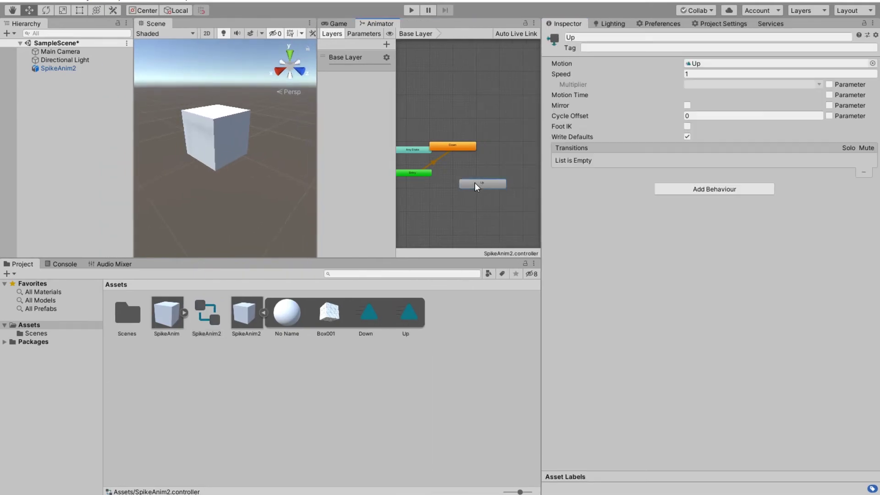
right_click(475, 184)
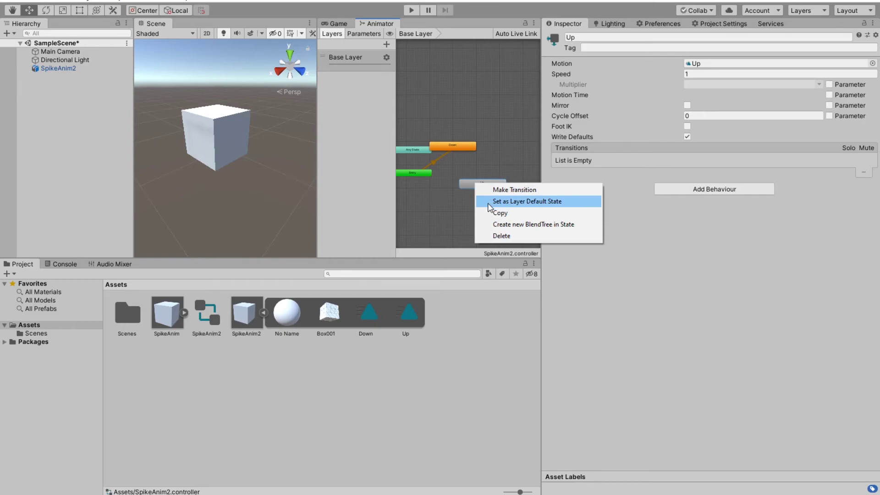
left_click(490, 202)
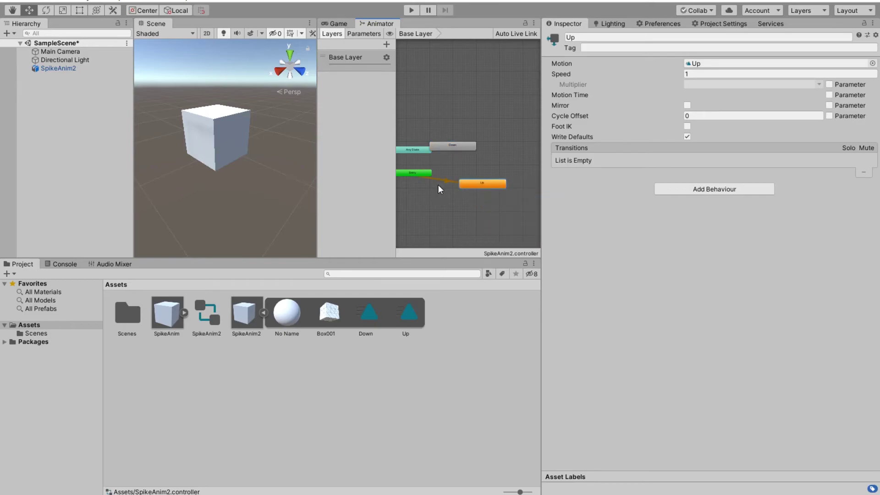
Step: Create transitions in both directions between the Up and Down states
right_click(495, 183)
left_click(508, 188)
left_click(472, 150)
right_click(467, 145)
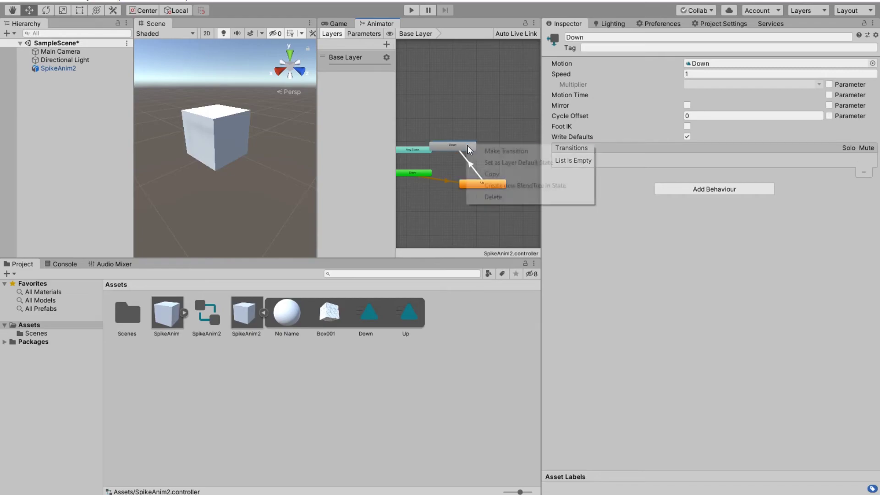
left_click(486, 150)
left_click(500, 183)
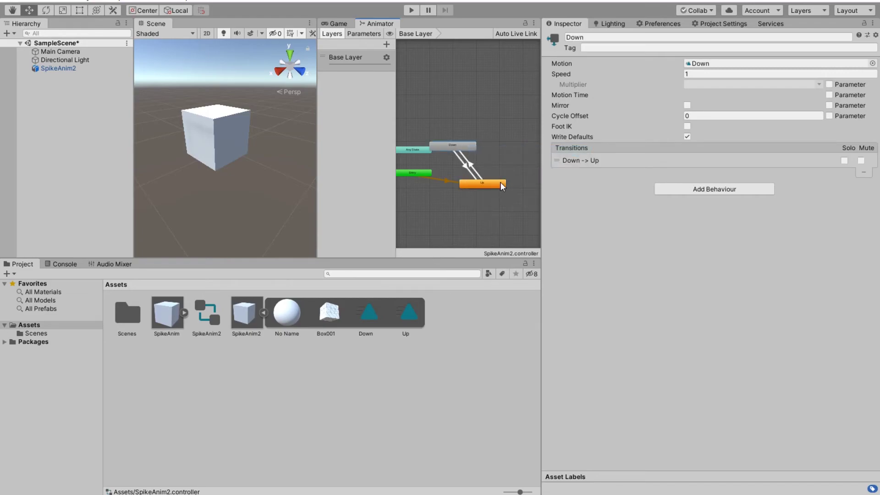
Step: Set the Up state's speed to 5 and the Down state's speed to 0.5
left_click(499, 182)
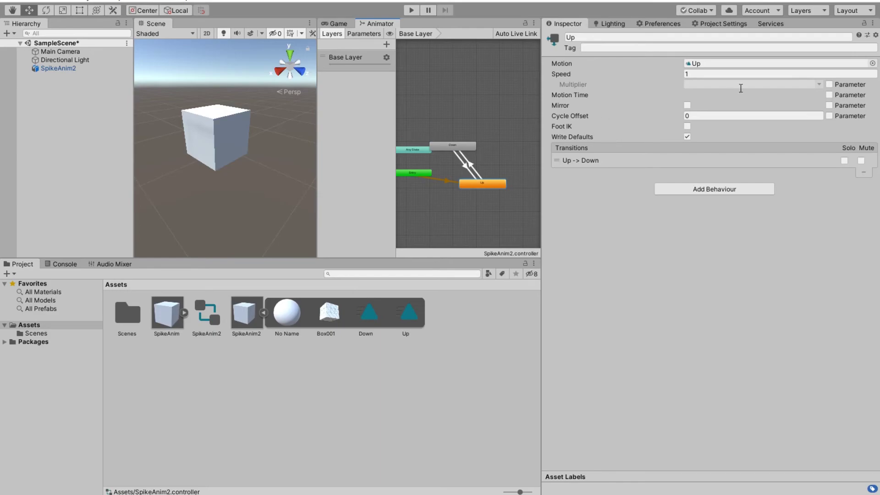
left_click(601, 76)
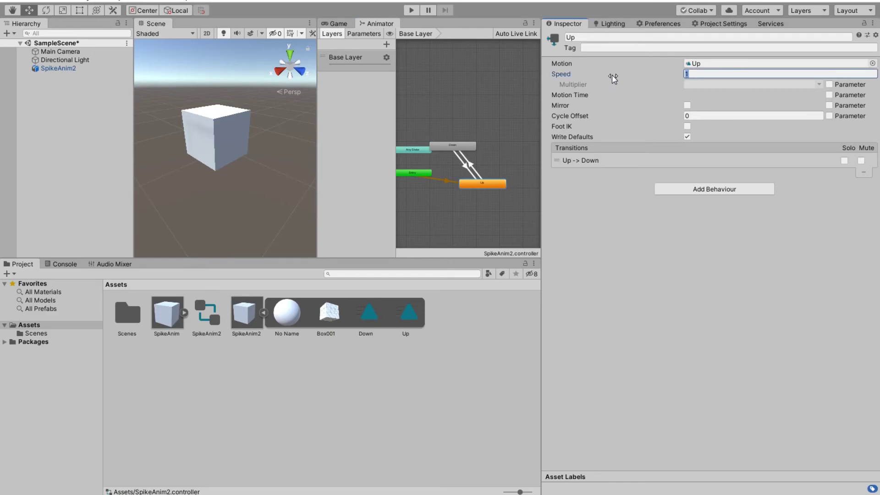
type("5")
left_click(464, 145)
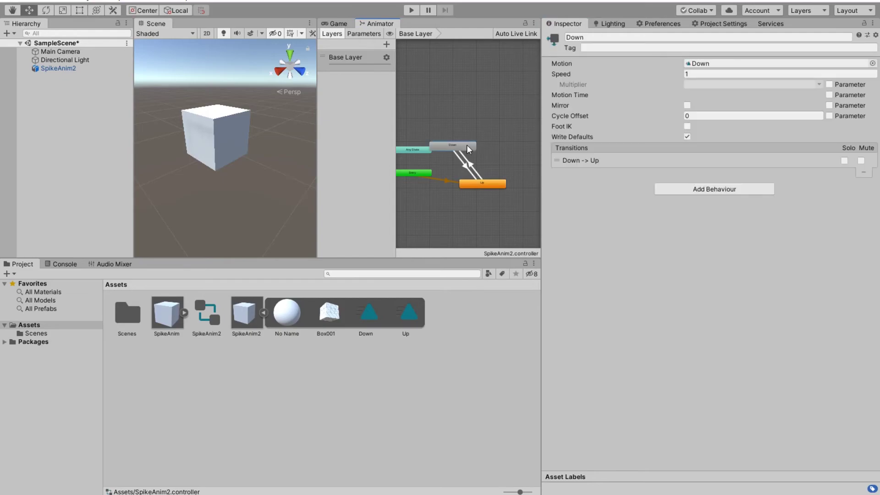
left_click(732, 73)
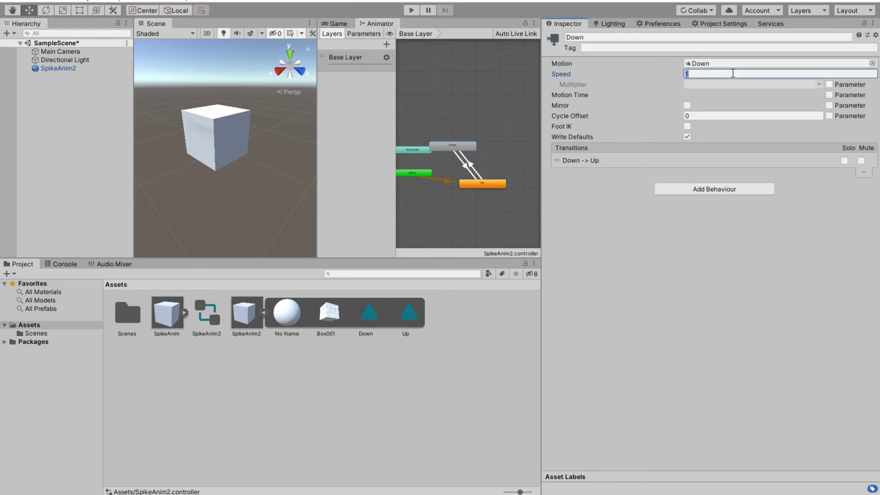
type("0.5")
Step: Save the scene and select the SpikeAnim2 object in the hierarchy
left_click(9, 2)
left_click(21, 37)
left_click(55, 71)
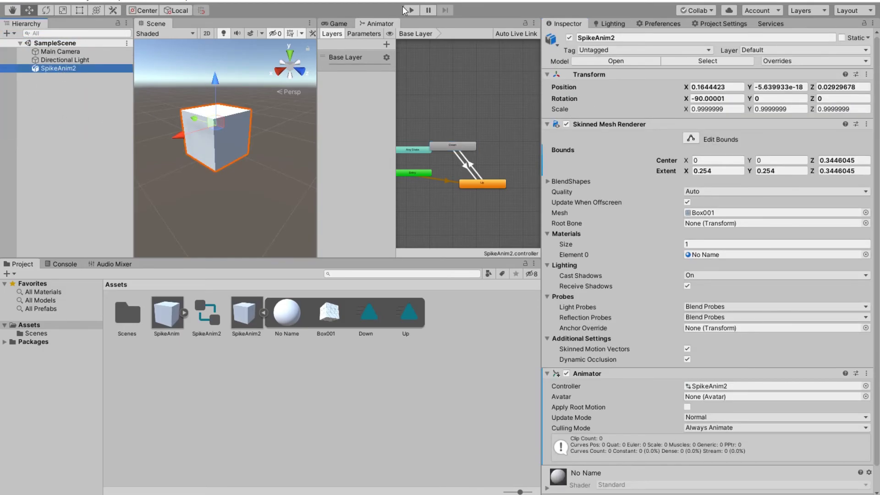
Step: Run the scene in Play mode and examine the spike animation and its state changes from another viewing angle
scroll(462, 149, "up", 2)
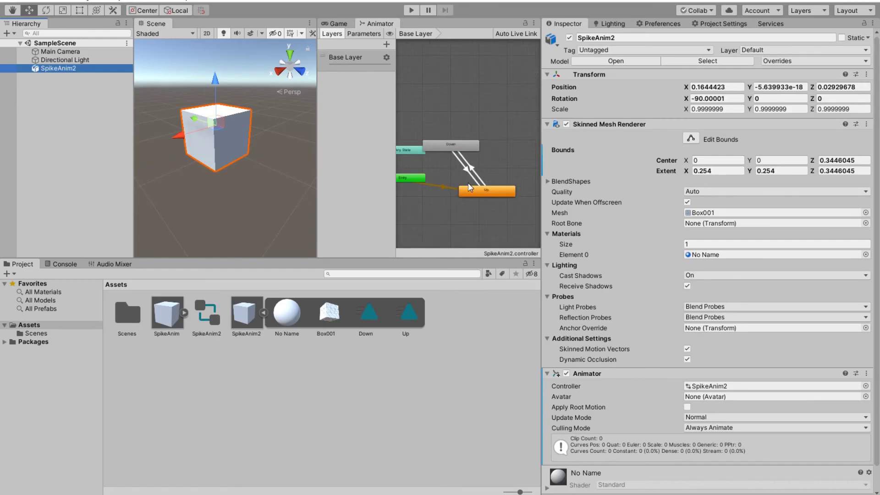
left_click(414, 10)
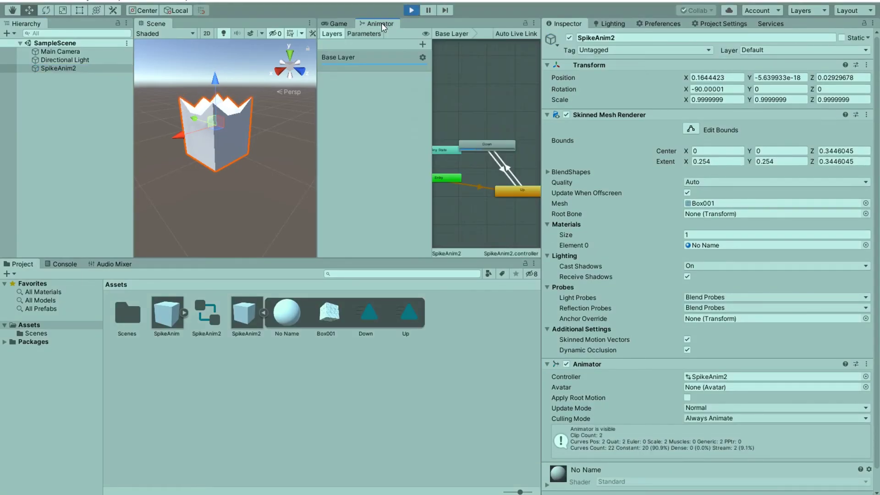
scroll(505, 208, "down", 2)
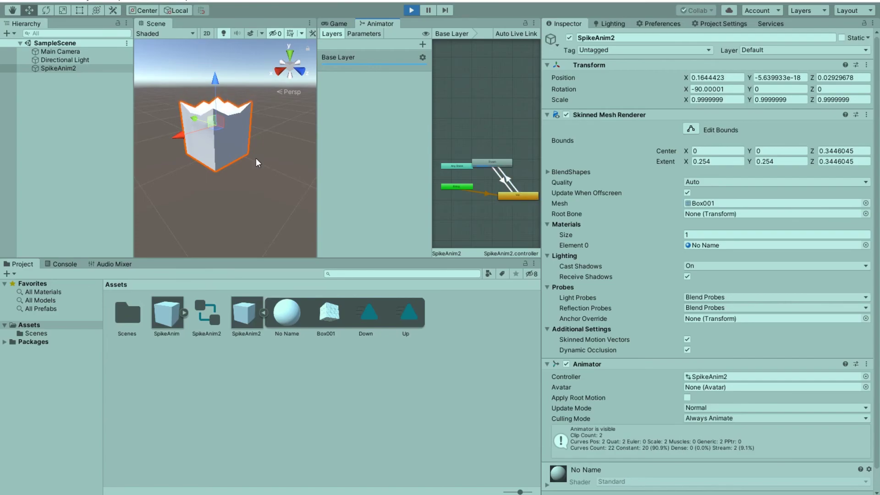
right_click_drag(255, 158, 236, 195)
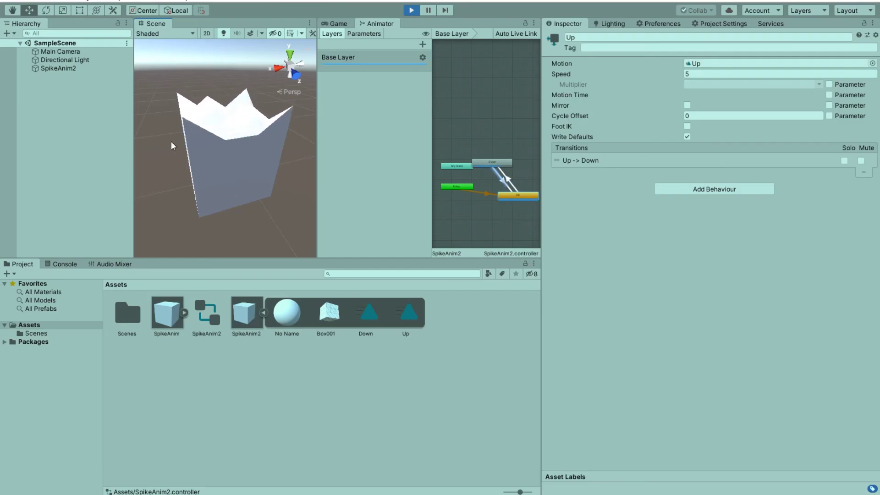
Step: Inspect the Up clip, collapse the SpikeAnim2 asset, and show the Up clip's loop options in the model's import settings
left_click(407, 313)
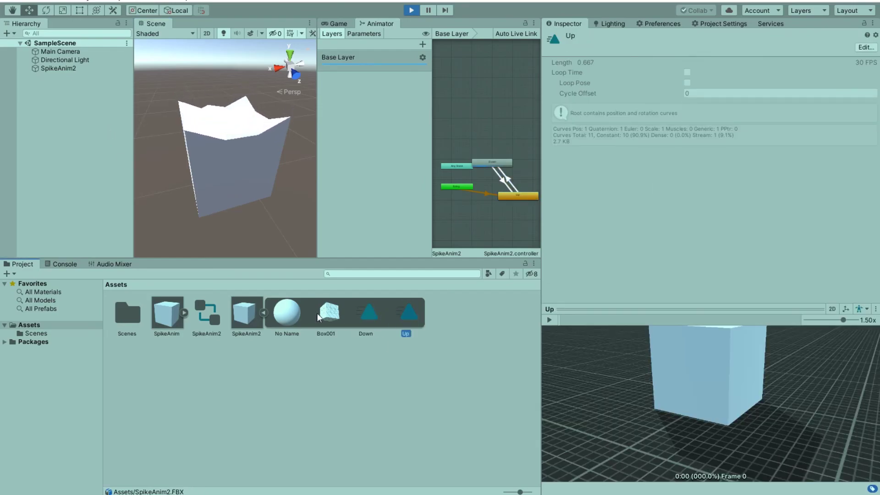
left_click(263, 313)
left_click(251, 313)
scroll(761, 201, "down", 5)
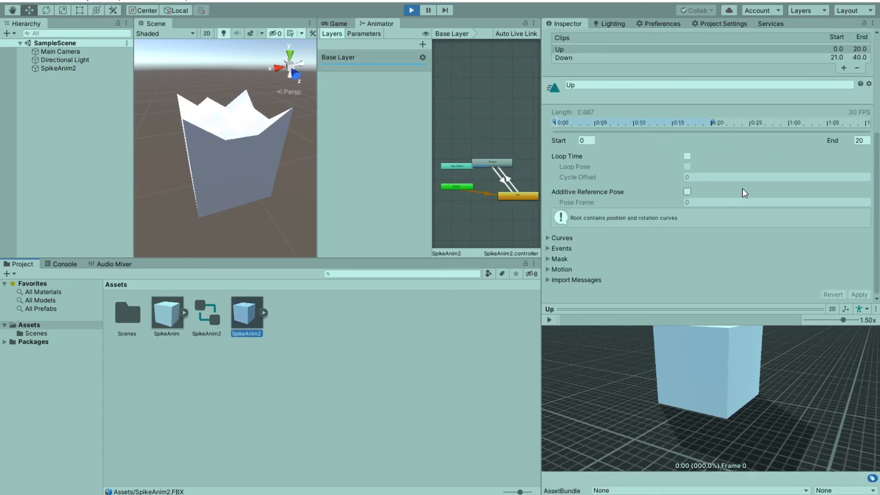